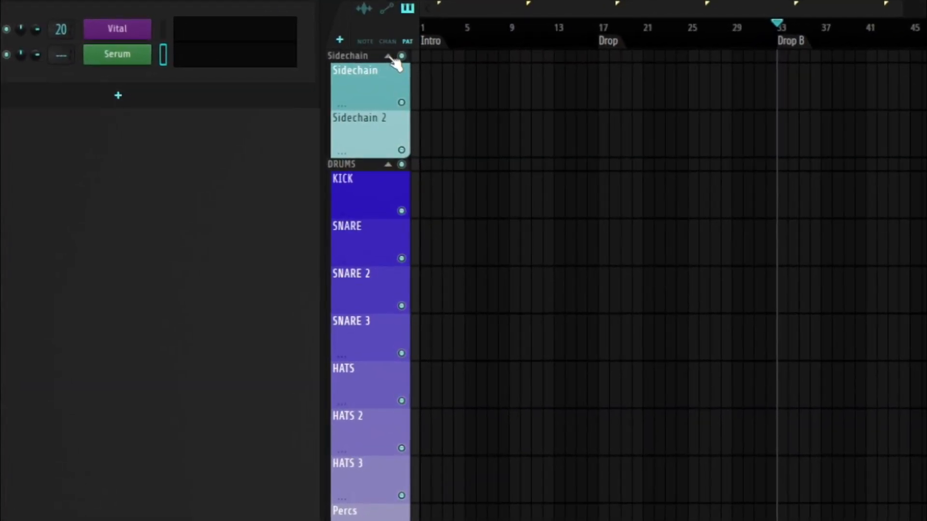
Fold and unfold the Sidechain and DRUMS track groups in the playlist to check the tracks they contain
click(390, 59)
click(390, 59)
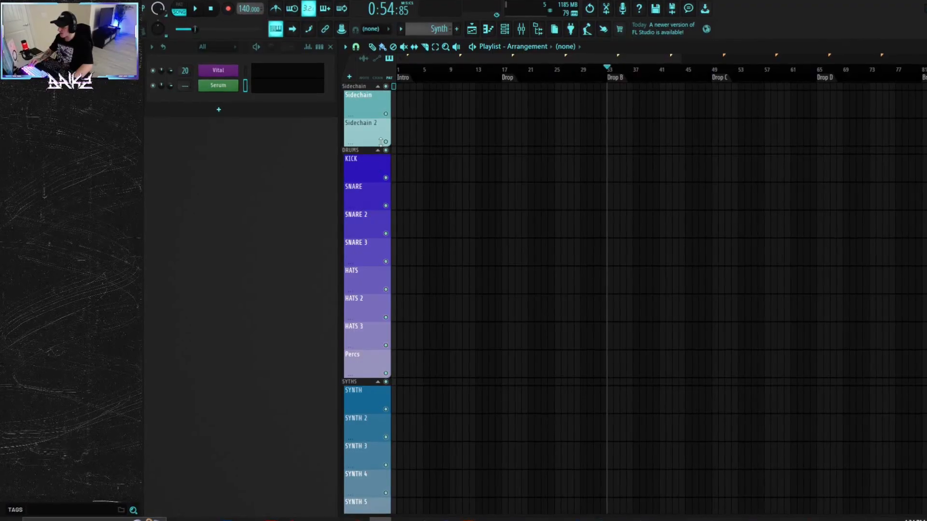
click(387, 174)
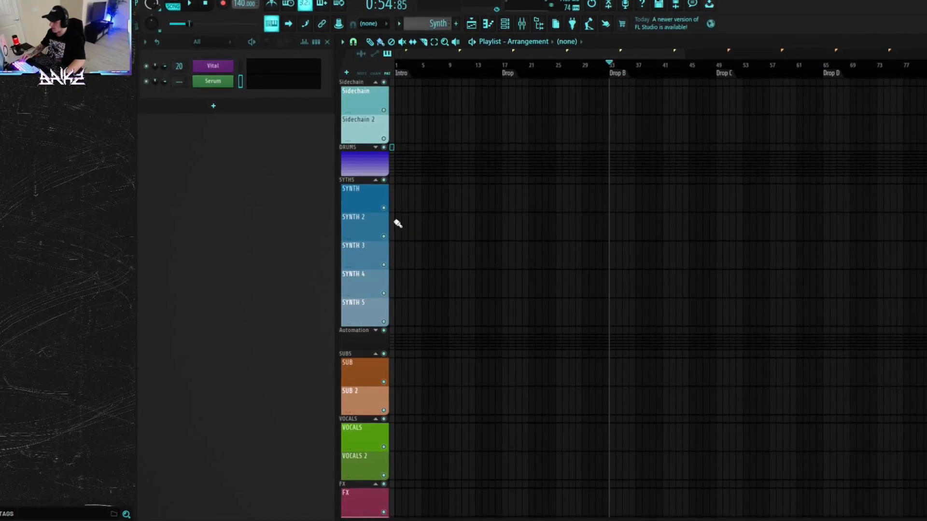
click(377, 148)
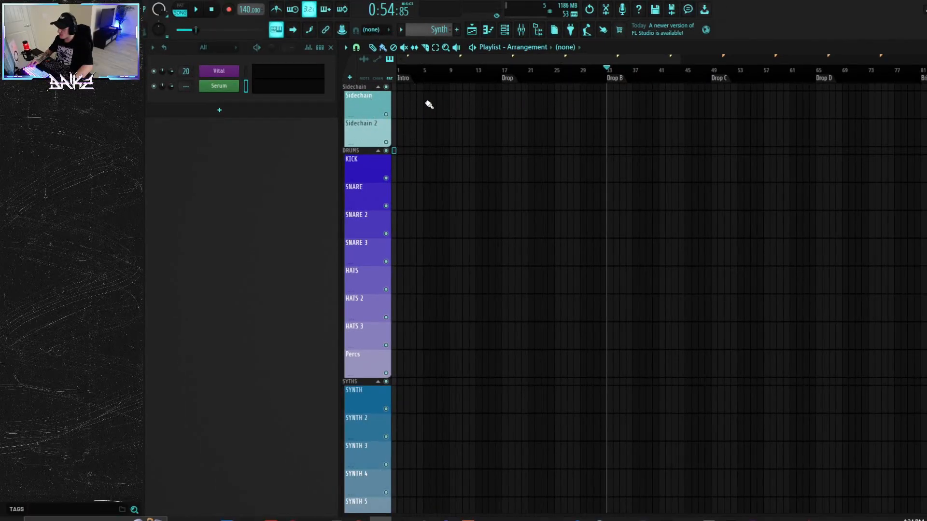
Review the playlist's track groups down to the background FX, unfolding and refolding the Automation group below the synth tracks
scroll(377, 115, down, 2)
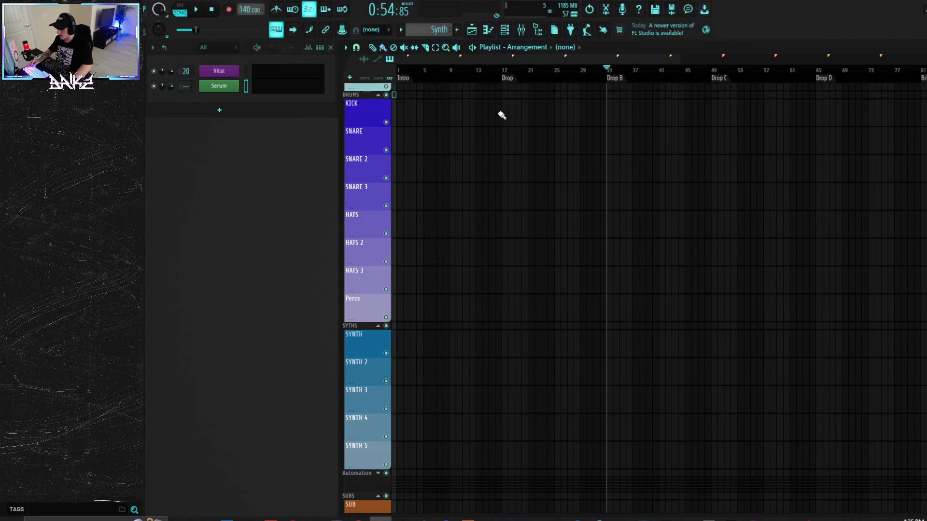
click(378, 473)
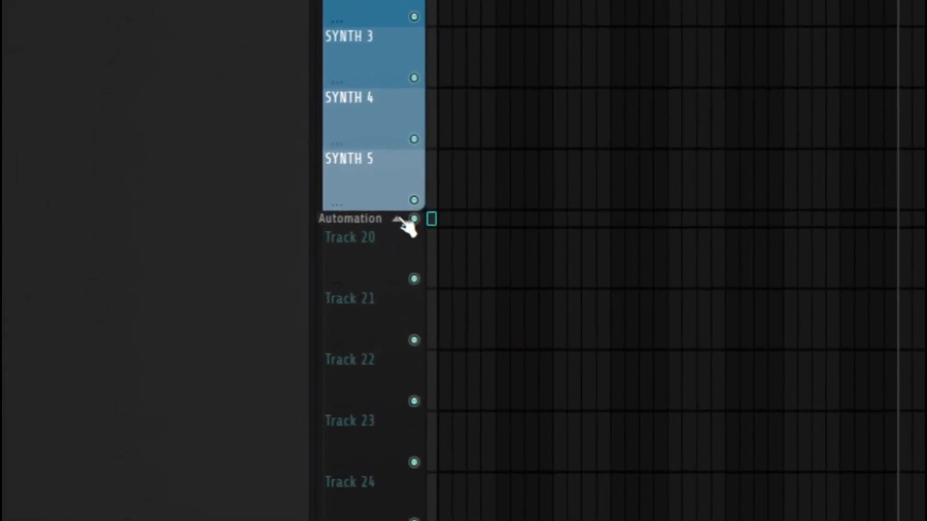
click(399, 220)
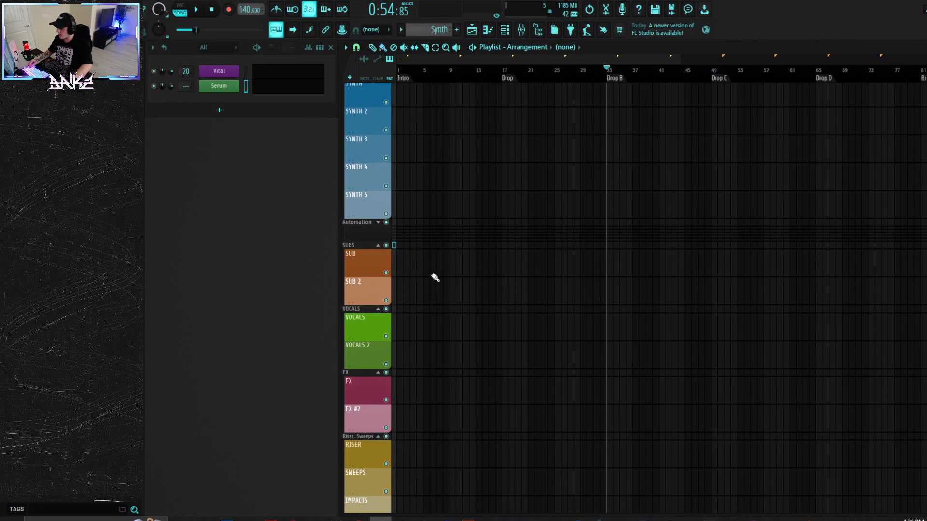
scroll(376, 214, down, 5)
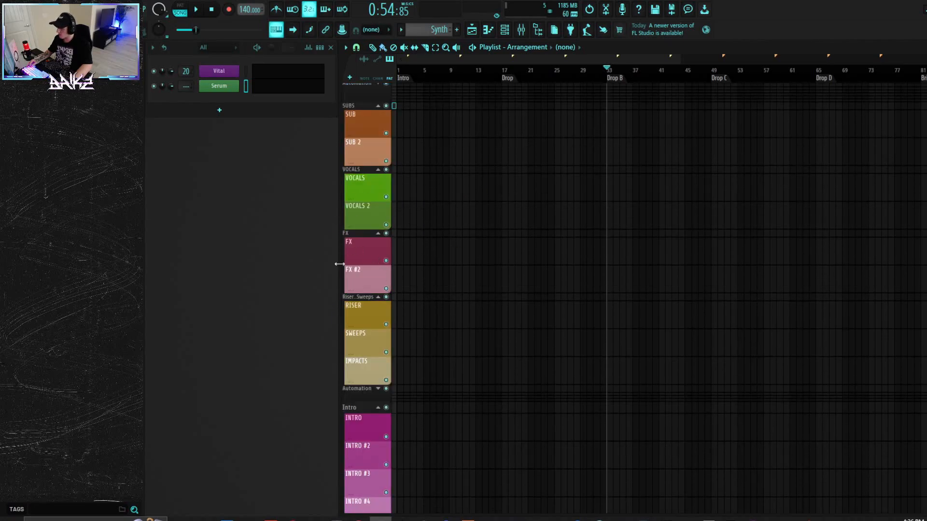
scroll(402, 332, down, 1)
scroll(372, 232, down, 2)
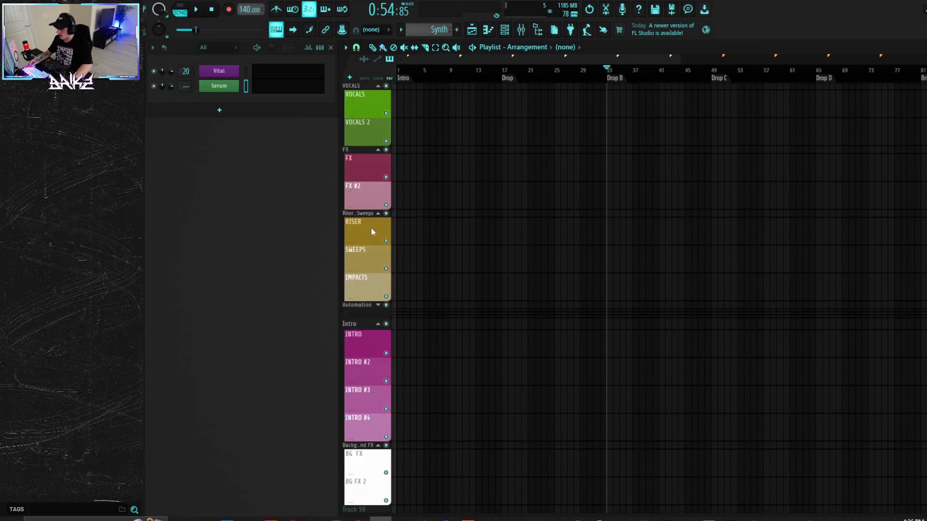
scroll(372, 265, down, 5)
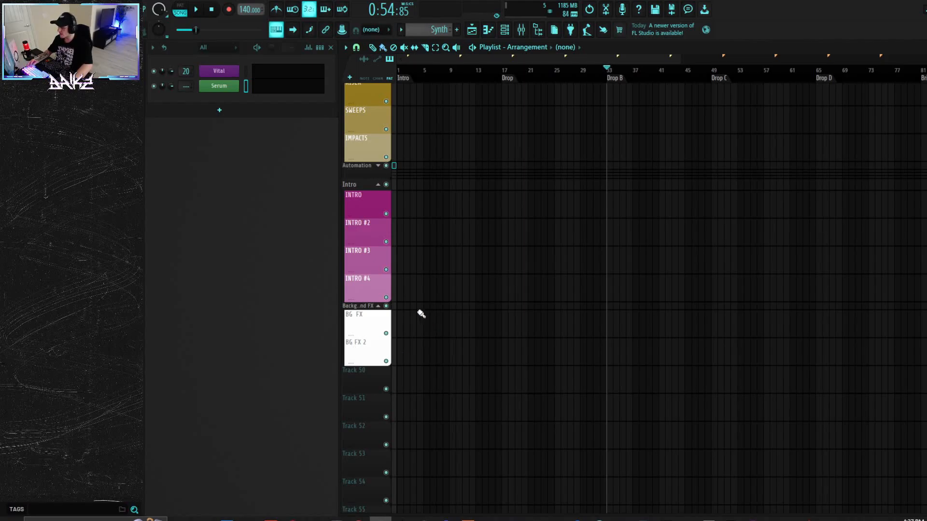
scroll(376, 318, up, 15)
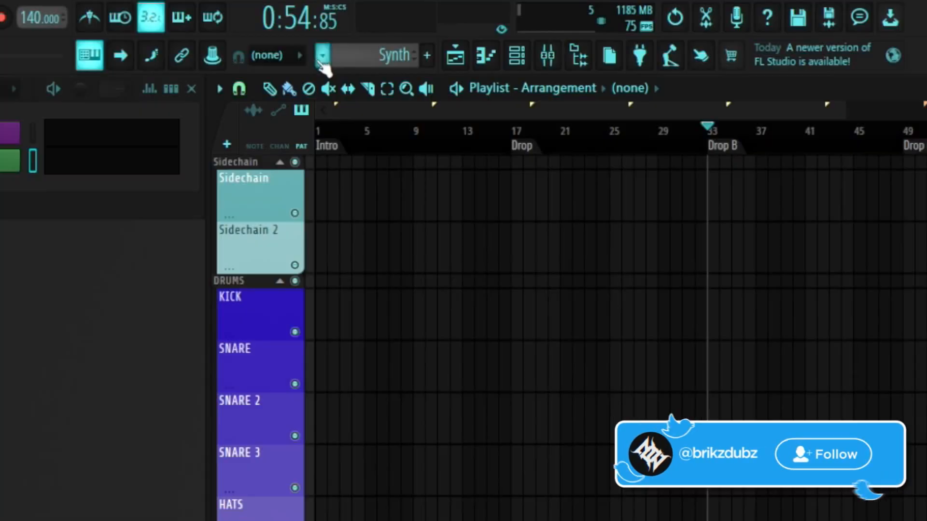
Look through the project's pattern list, from Synth down to Pad
click(401, 29)
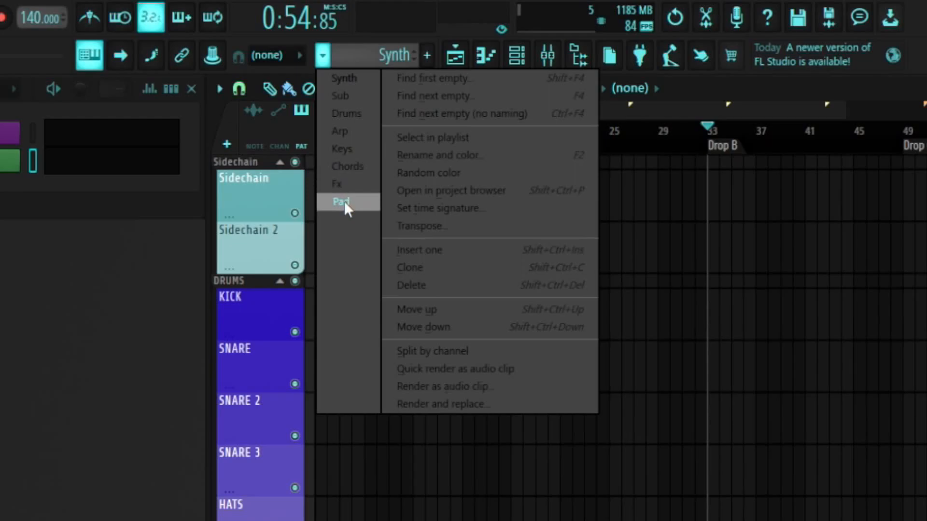
click(548, 56)
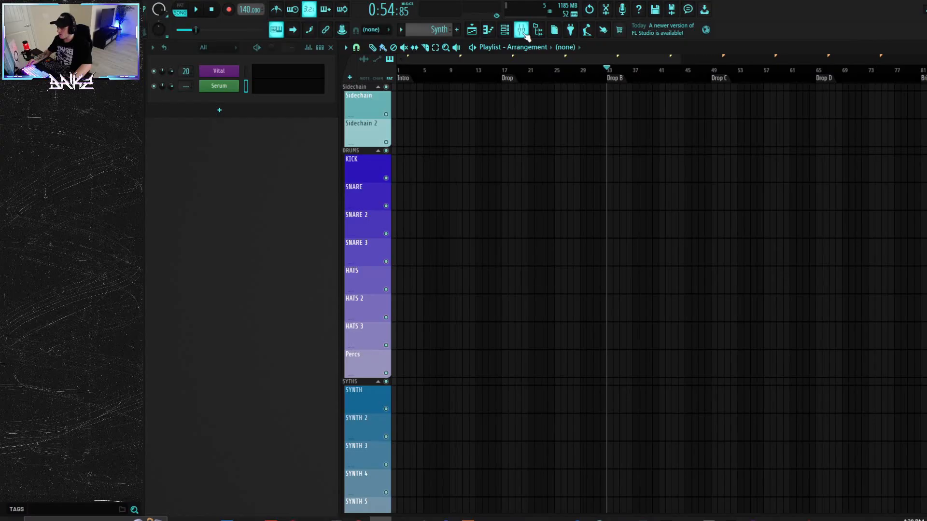
Show the mixer and inspect the Tuner and Youlean Loudness Meter 2 effects on the Master track
click(521, 30)
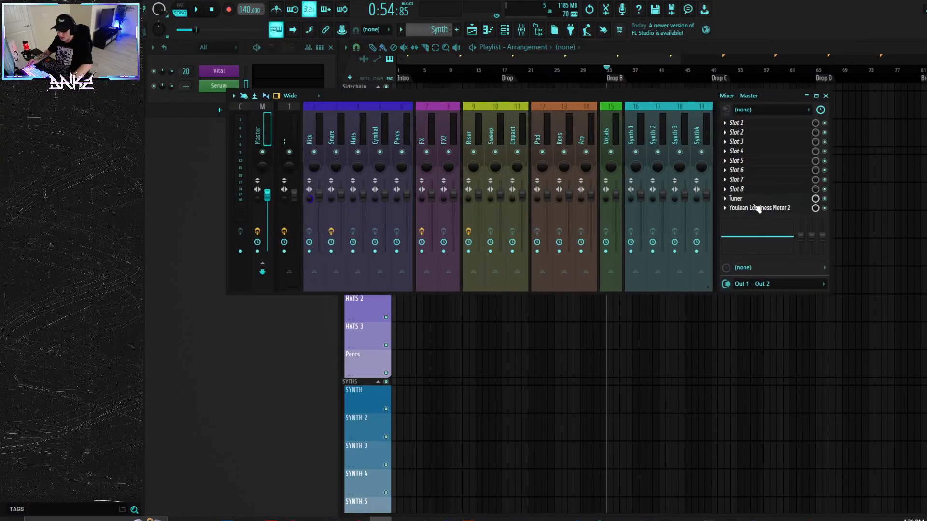
click(738, 198)
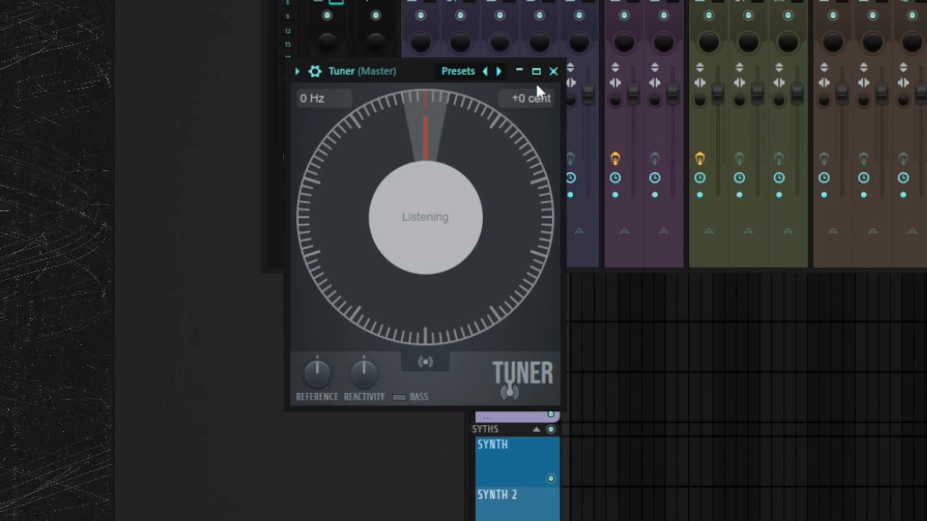
click(554, 71)
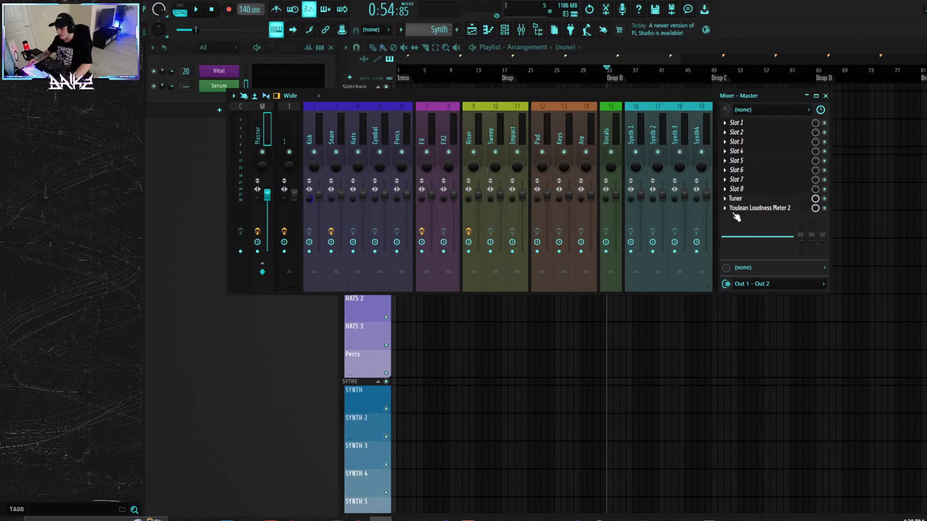
click(736, 208)
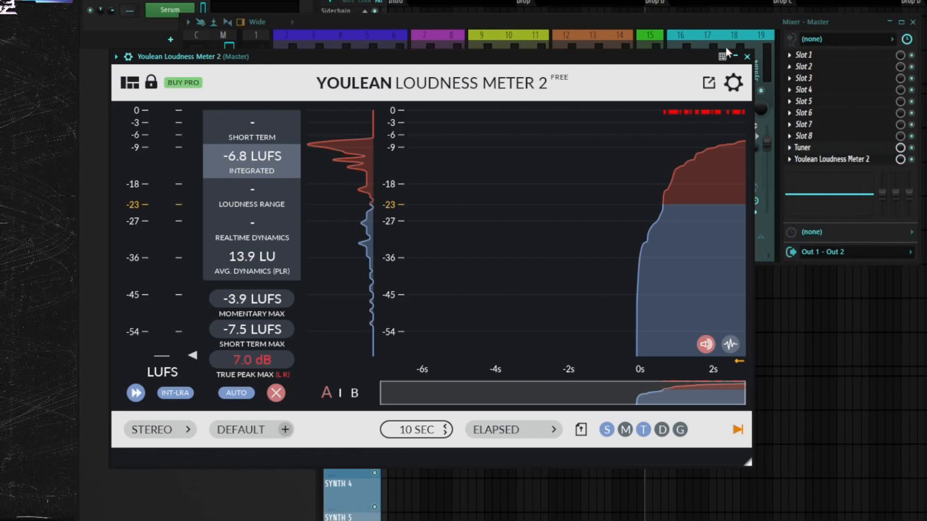
click(749, 58)
click(832, 160)
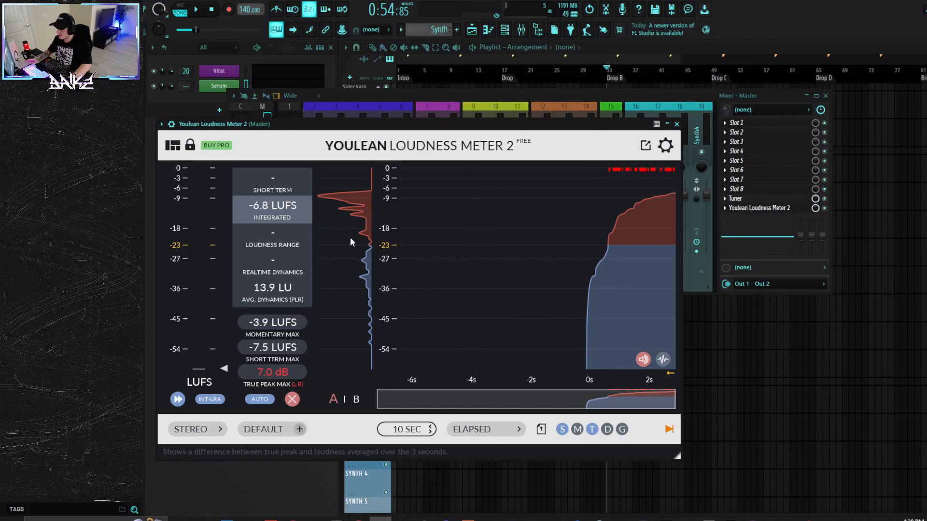
click(676, 124)
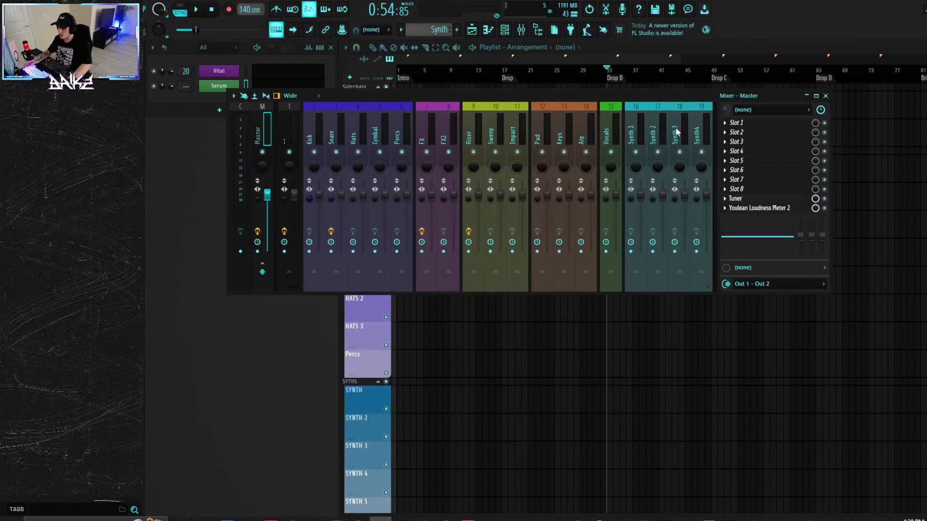
Inspect Edison on mixer track 1 and bring up the command list of its empty sample area
click(288, 129)
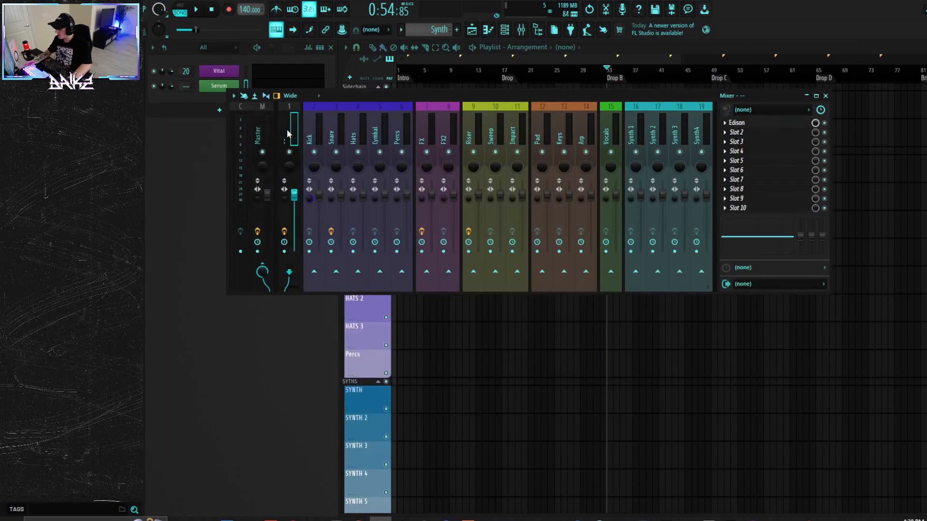
click(747, 126)
drag(415, 151, 446, 168)
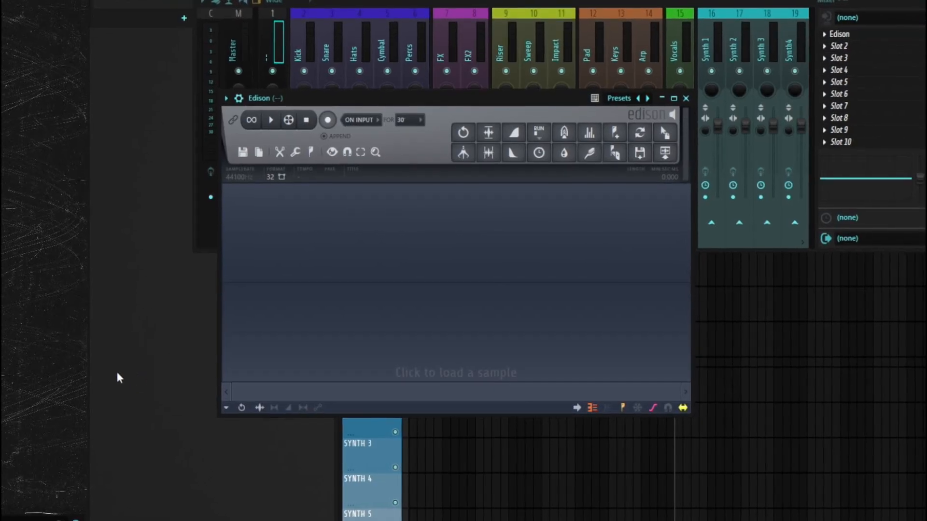
right_click(394, 309)
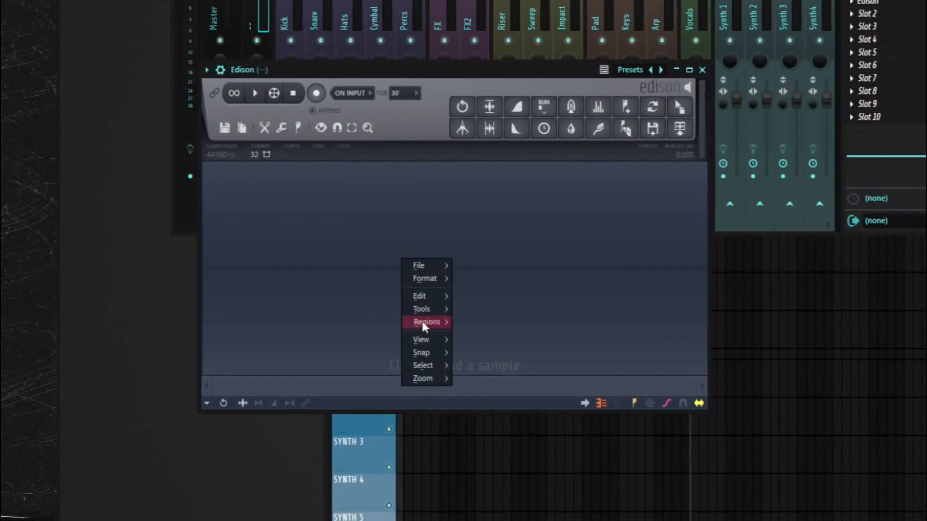
mouse_move(427, 325)
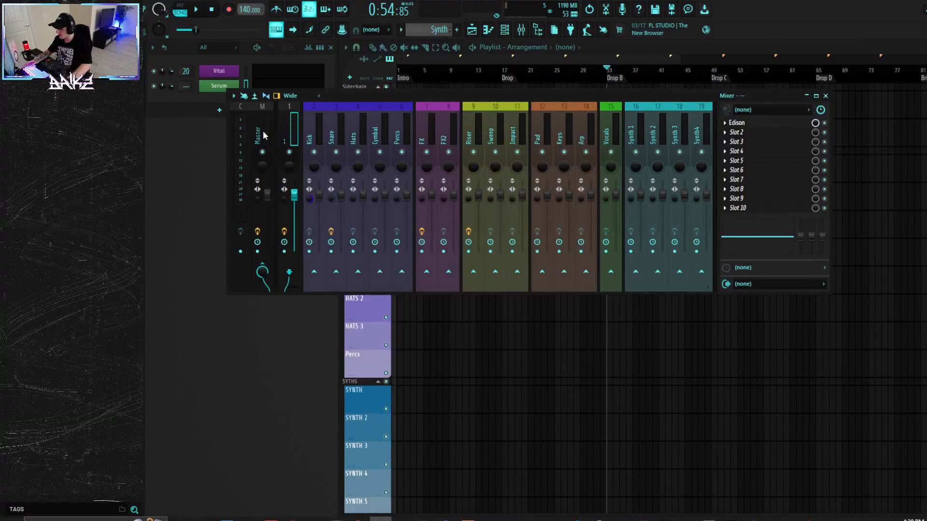
Check the Tuner on the Master track again, close it and reselect mixer track 1
click(263, 132)
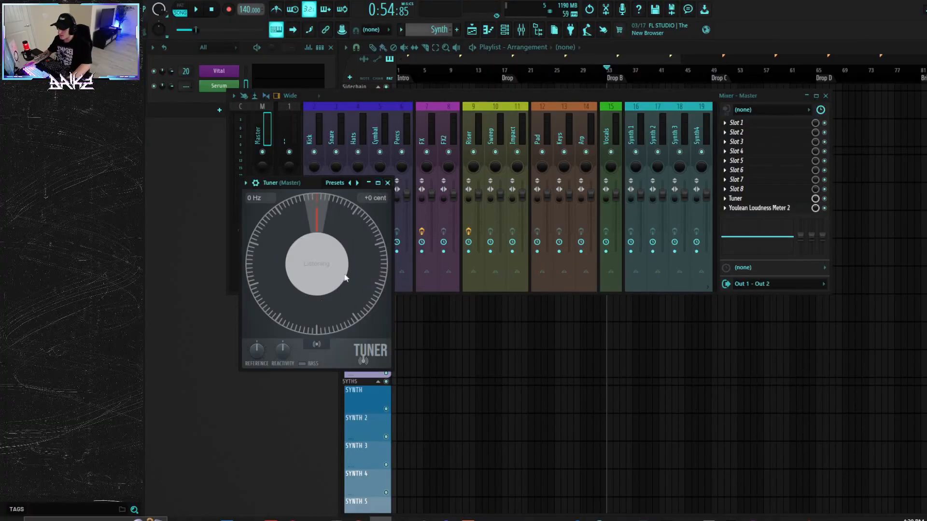
click(389, 184)
key(Right)
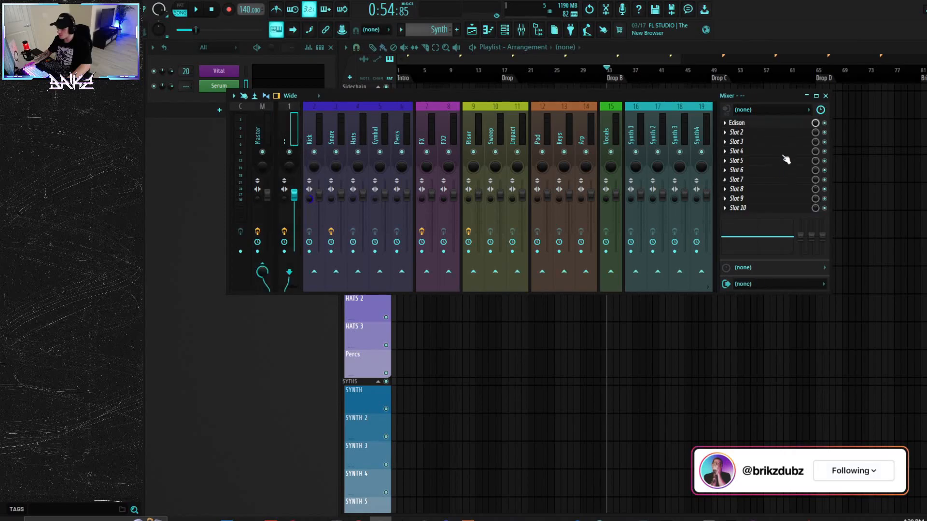
Check the Kick mixer track, then adjust the low-cut band frequency in the Snare track's Fruity parametric EQ 2
click(311, 199)
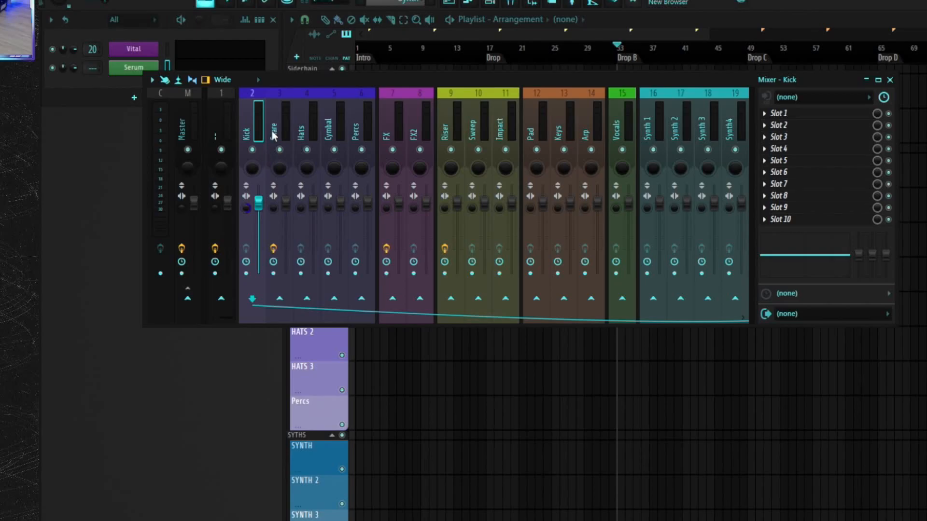
click(273, 135)
click(821, 115)
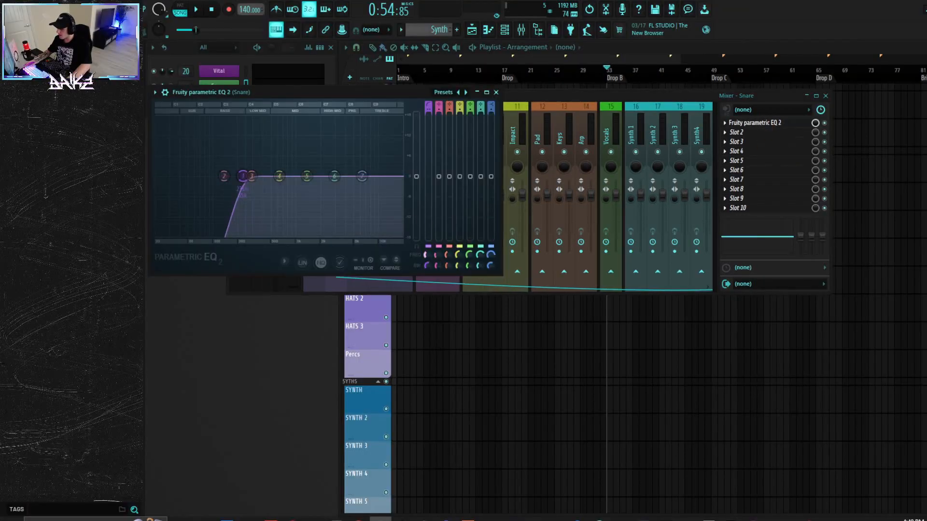
drag(252, 176, 249, 176)
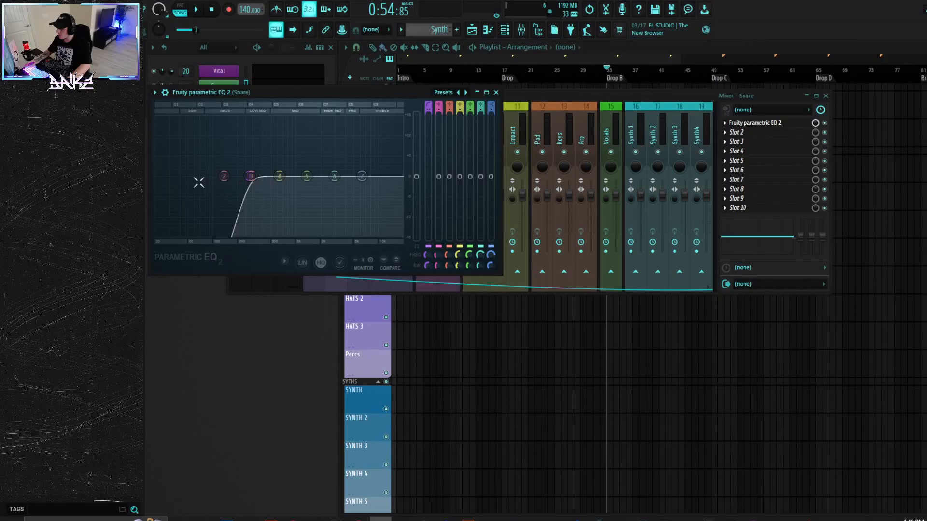
click(496, 92)
Review the effect slots of the Hats, Percs, FX and FX2 mixer tracks, including Fruity delay 2 on FX
click(382, 134)
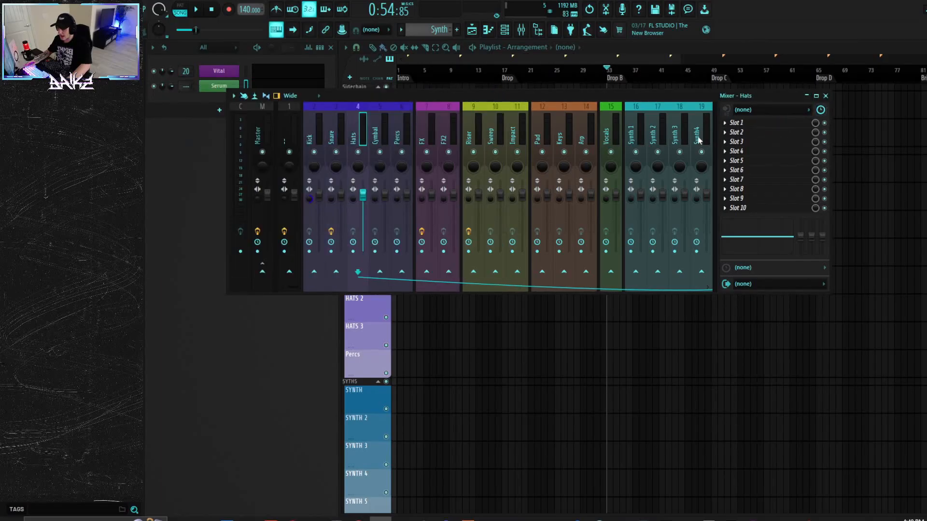
click(398, 134)
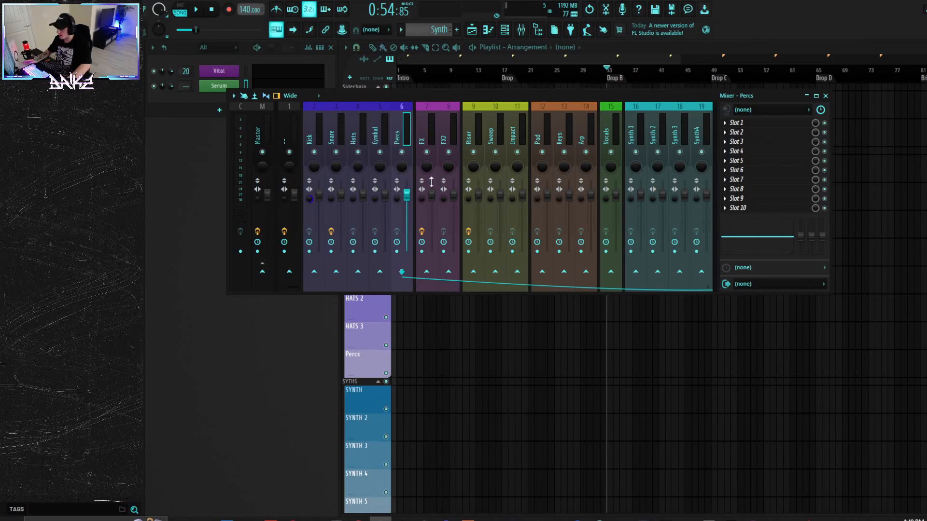
click(424, 129)
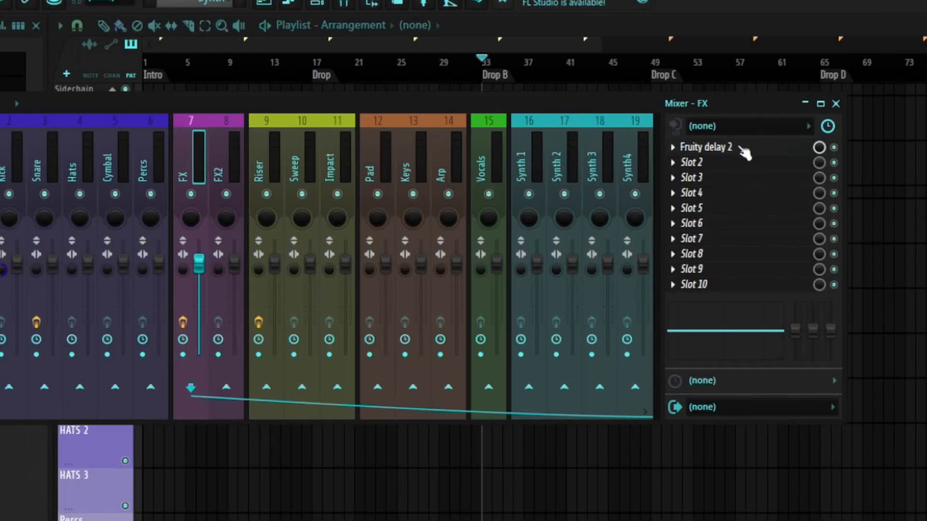
click(765, 124)
click(745, 152)
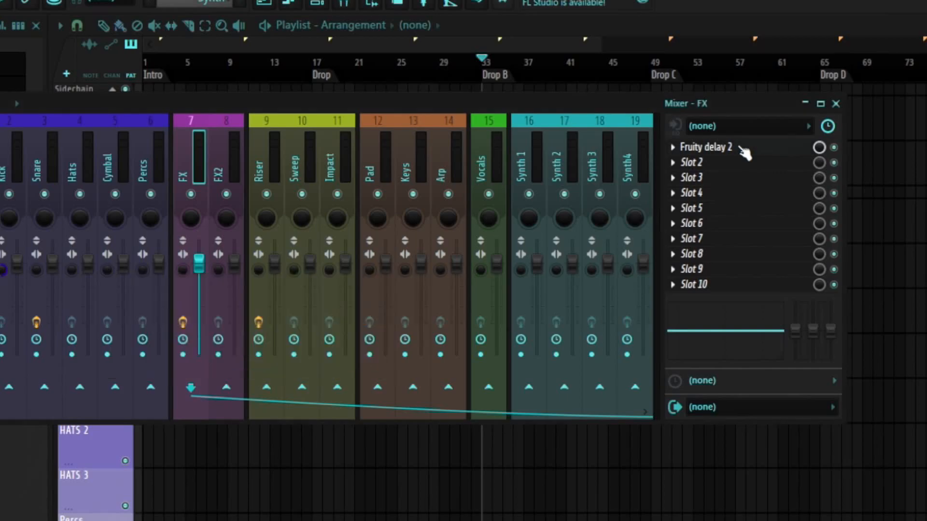
click(220, 179)
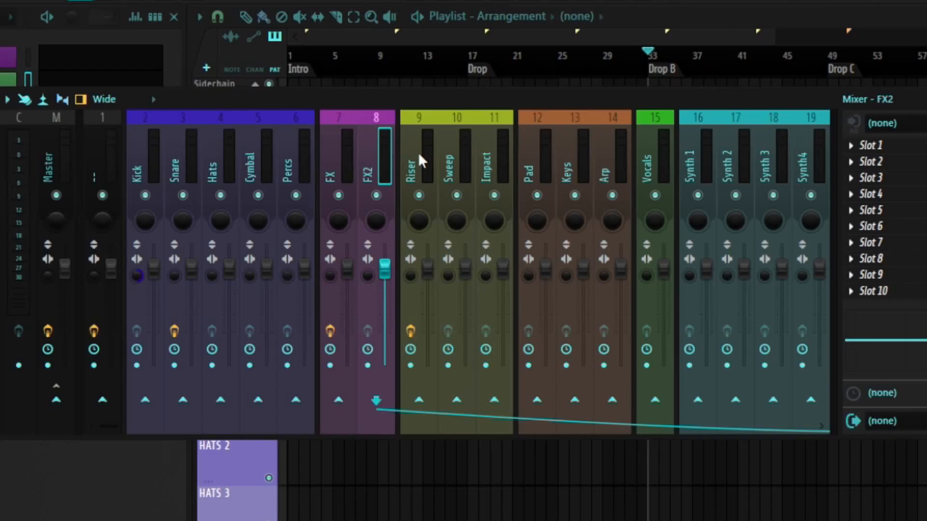
Open Endless Smile 32 on the Riser mixer track and examine its Intensity control and preset
click(474, 130)
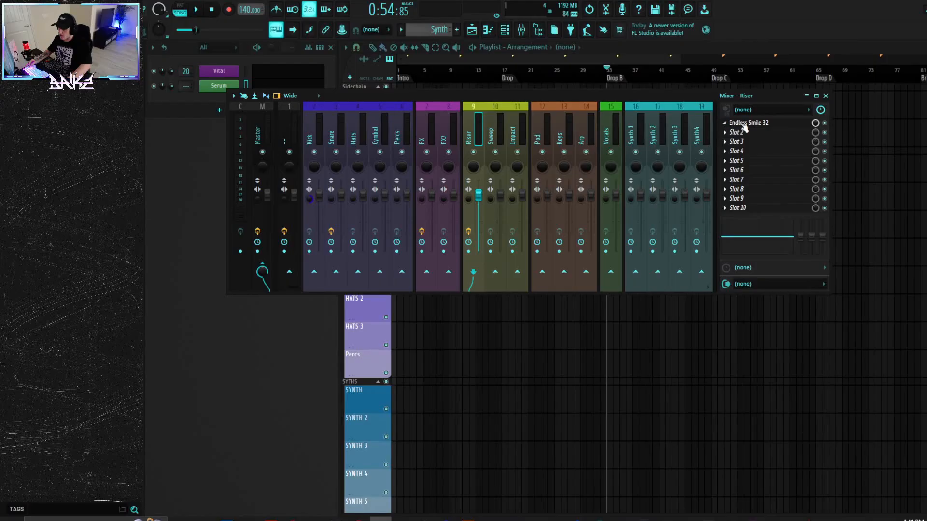
click(744, 124)
drag(511, 125, 461, 113)
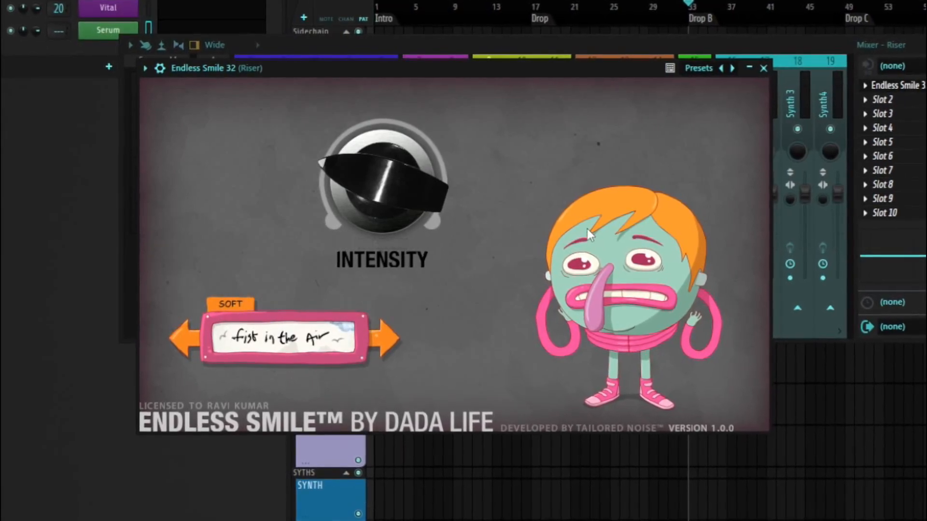
mouse_move(370, 229)
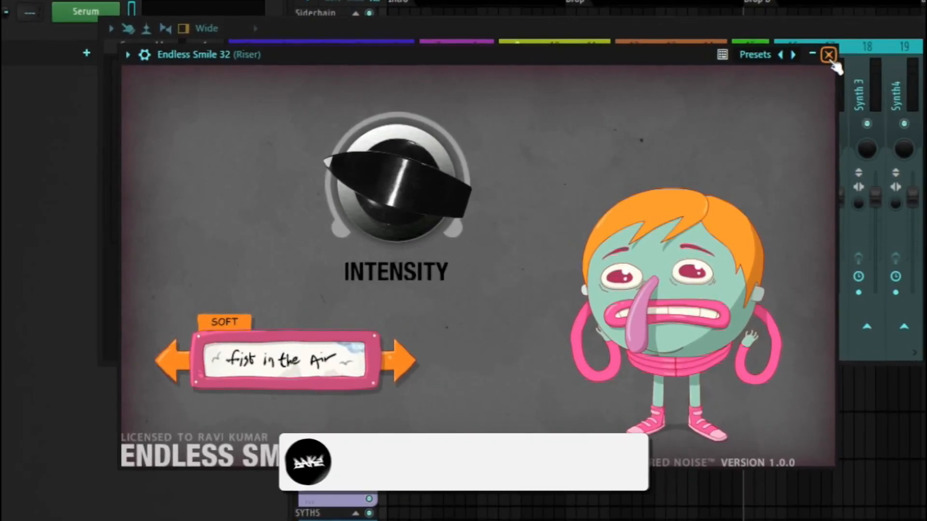
Close Endless Smile 32 and check the effect slots of the Impact, Pad, Keys and Arp mixer tracks
click(829, 56)
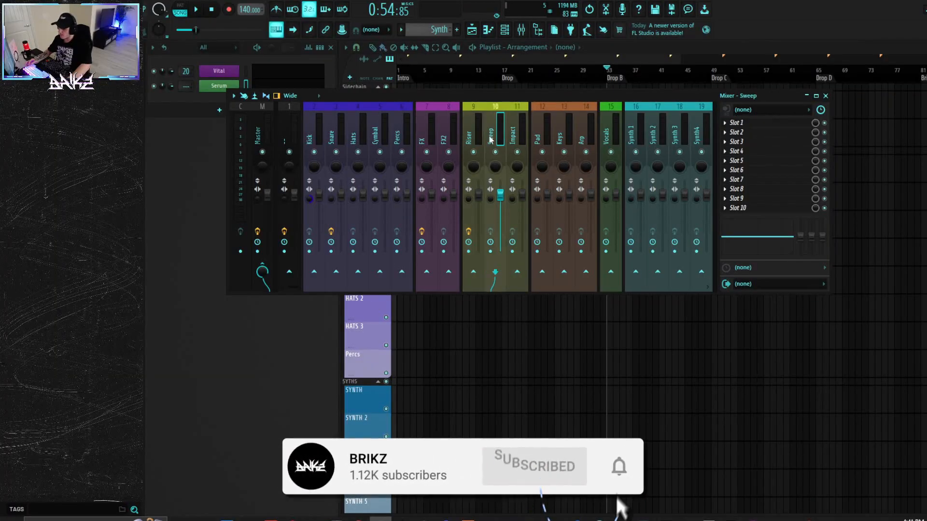
click(514, 139)
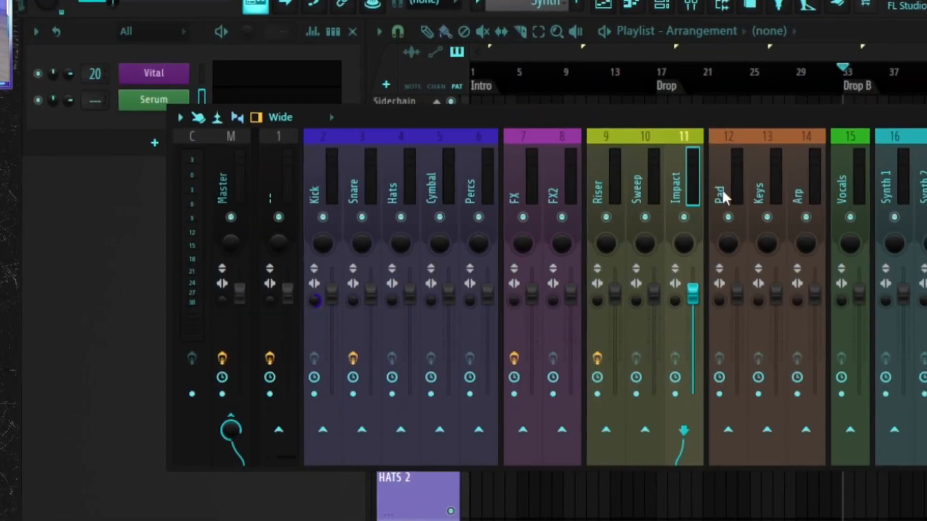
click(540, 140)
click(572, 136)
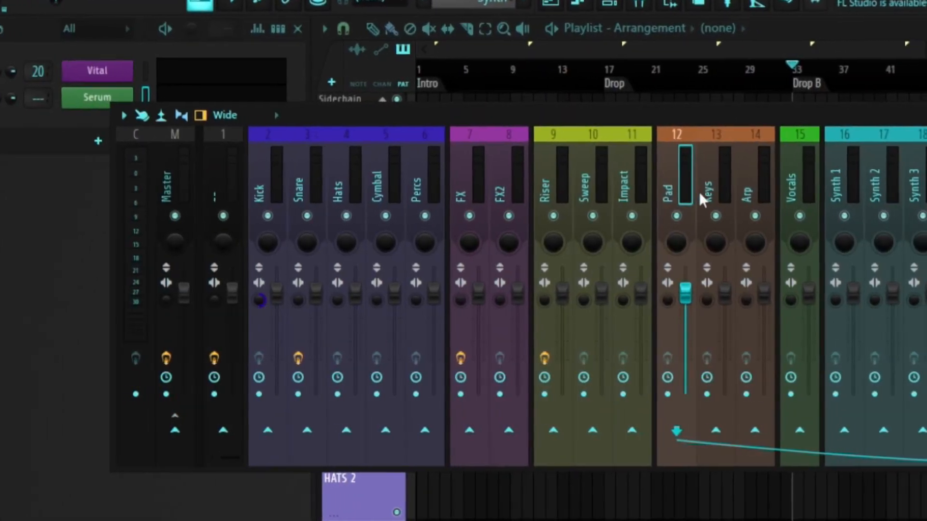
click(710, 186)
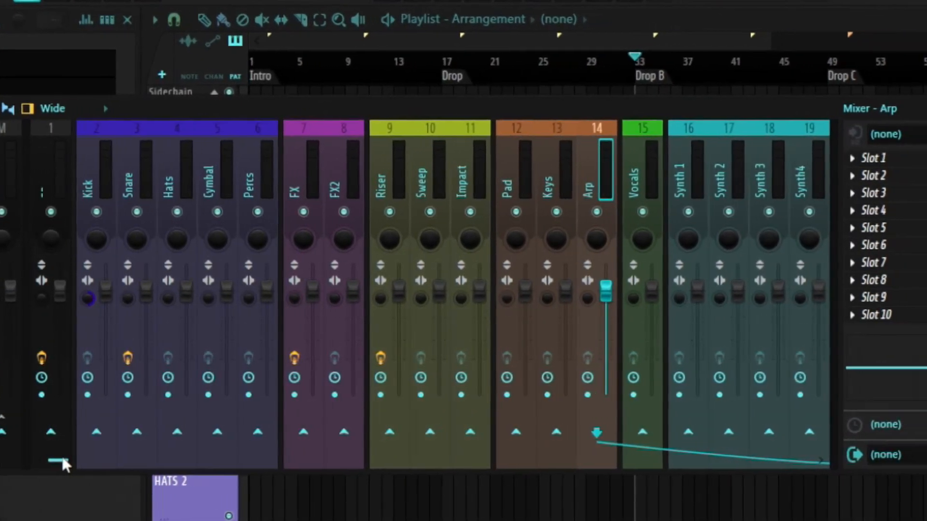
Review the Vocals and Synth mixer tracks and how Synth4 is routed to the Synth Bus
drag(92, 460, 139, 458)
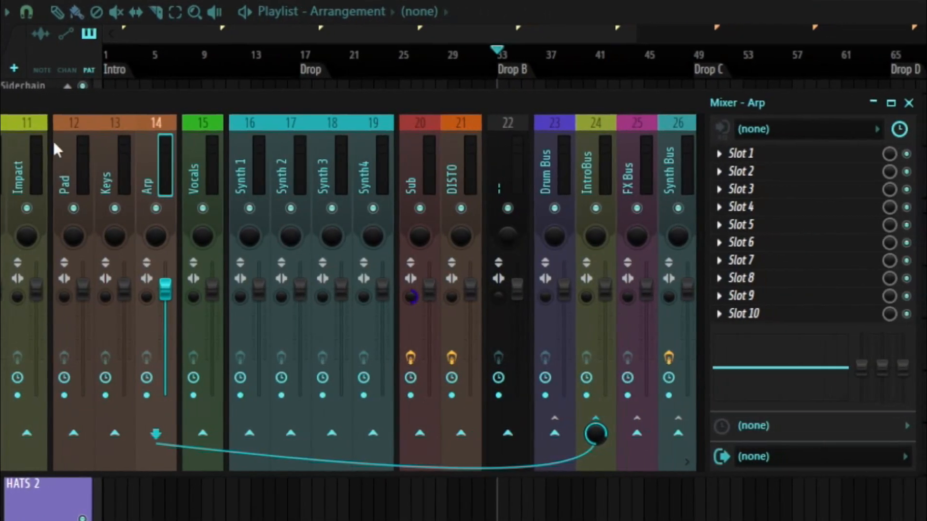
click(290, 176)
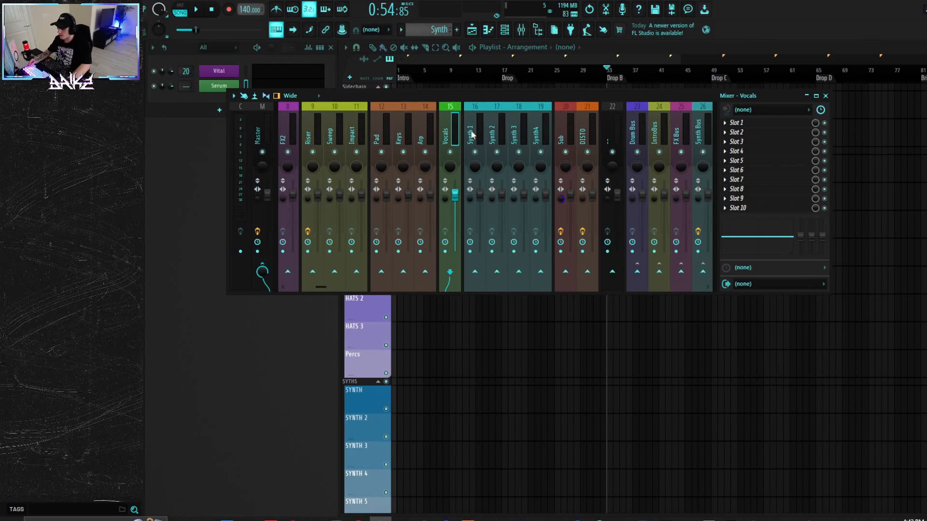
click(534, 135)
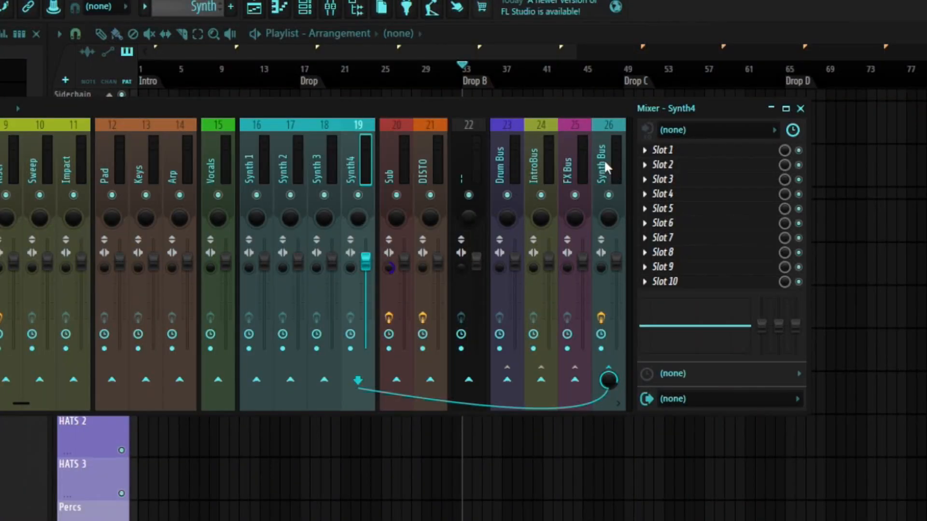
click(699, 129)
click(688, 152)
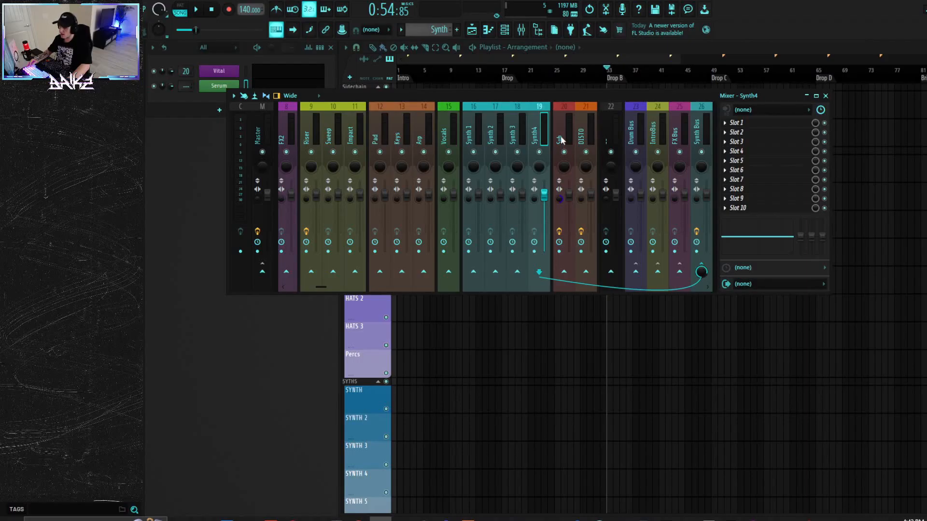
Open CamelCrusher on the Sub mixer track, examine its distortion and compressor settings, and close it
click(561, 140)
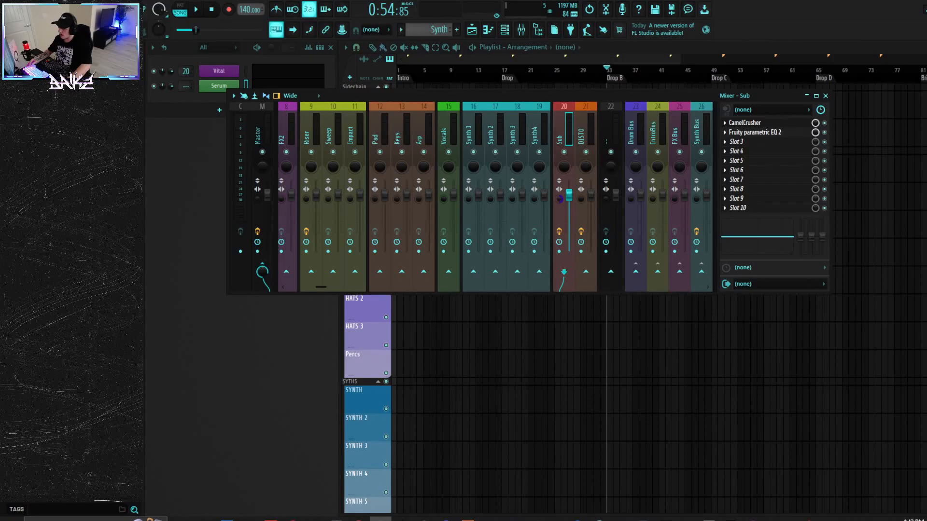
click(763, 123)
drag(492, 282, 407, 177)
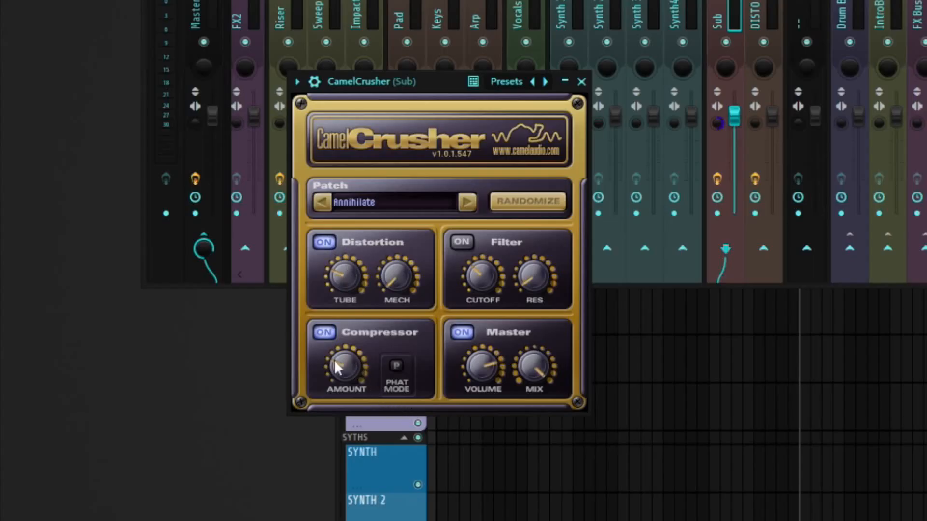
click(581, 81)
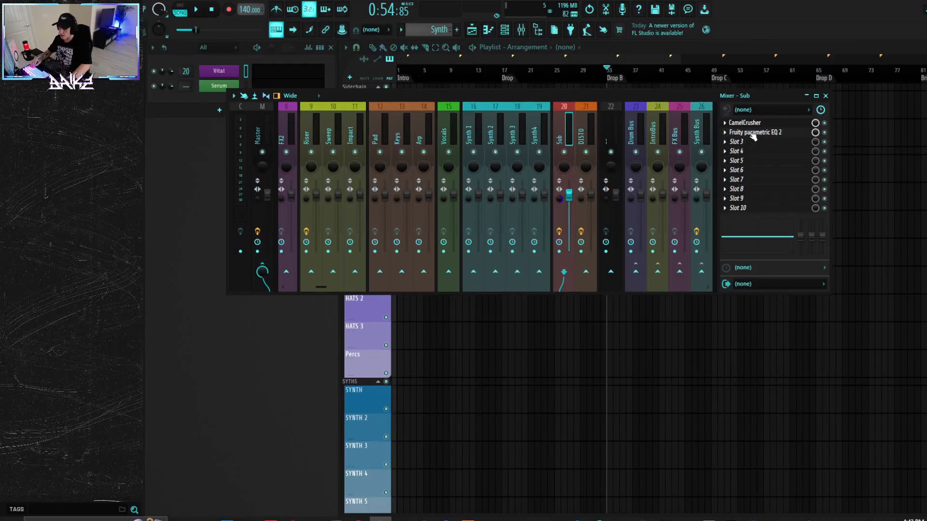
Examine the boosted low bands in the Sub track's Fruity parametric EQ 2 while playing a note, then close it
click(751, 133)
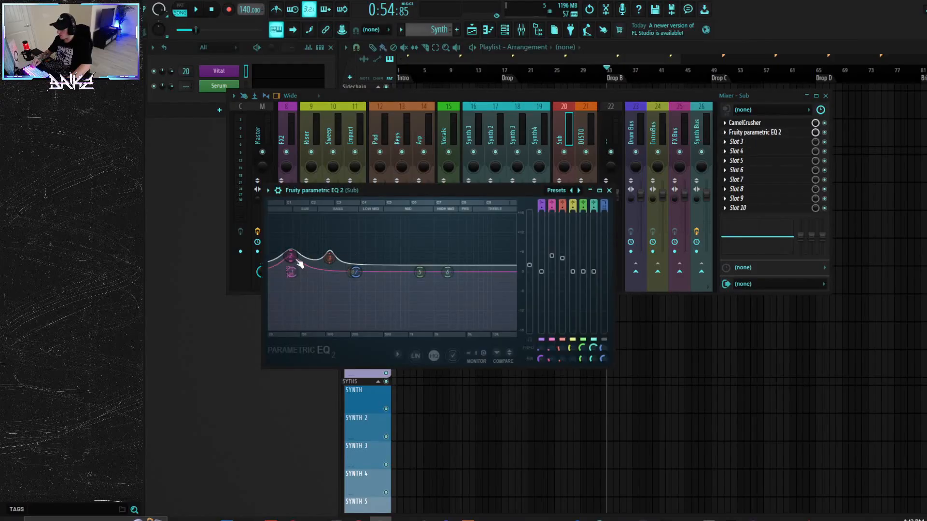
click(355, 272)
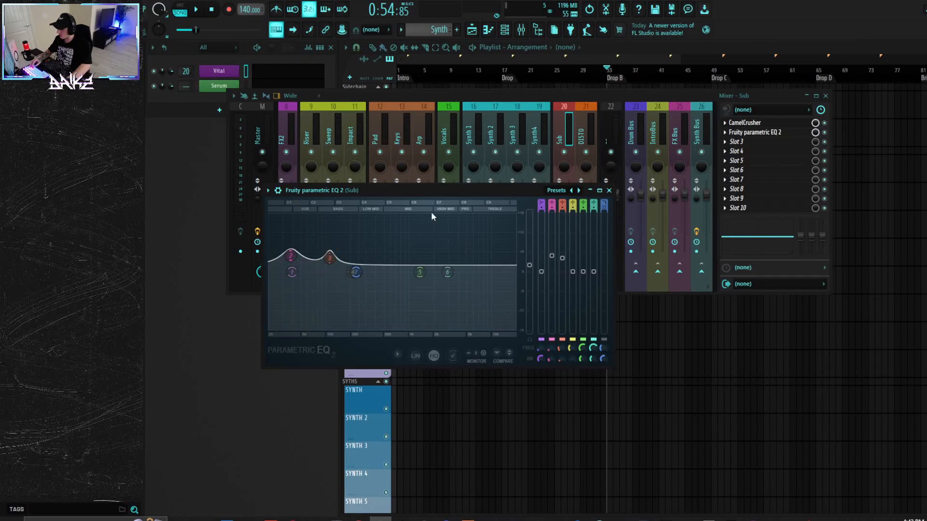
key(d)
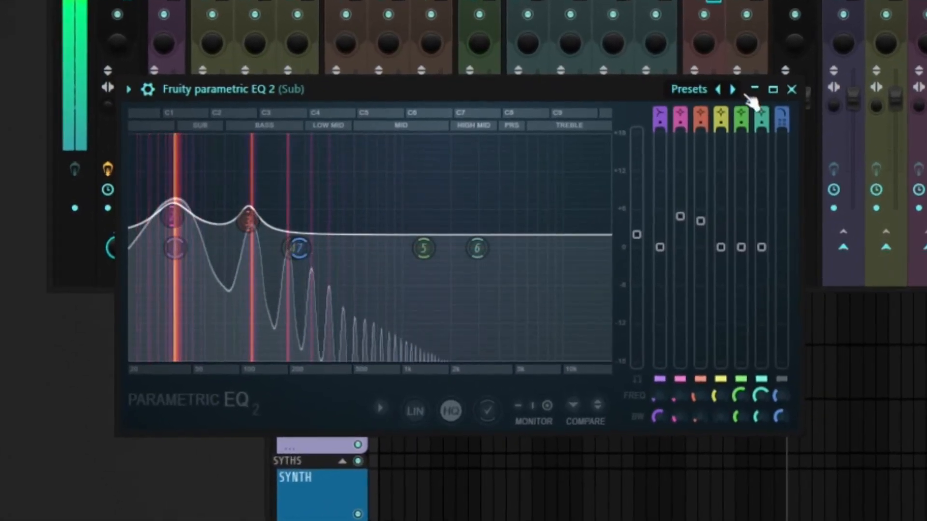
click(754, 90)
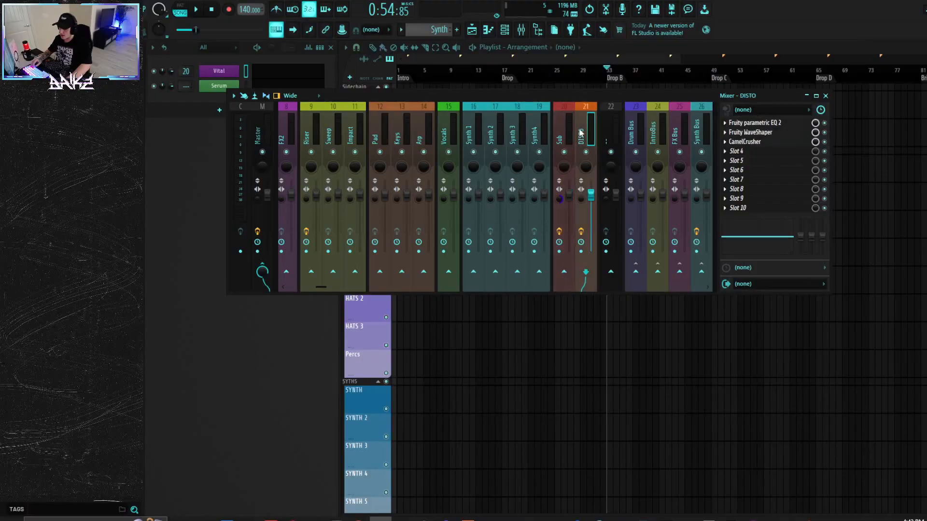
Inspect Fruity parametric EQ 2, Fruity WaveShaper and CamelCrusher on the DISTO mixer track, playing a note to hear them, and close them
click(756, 123)
click(759, 132)
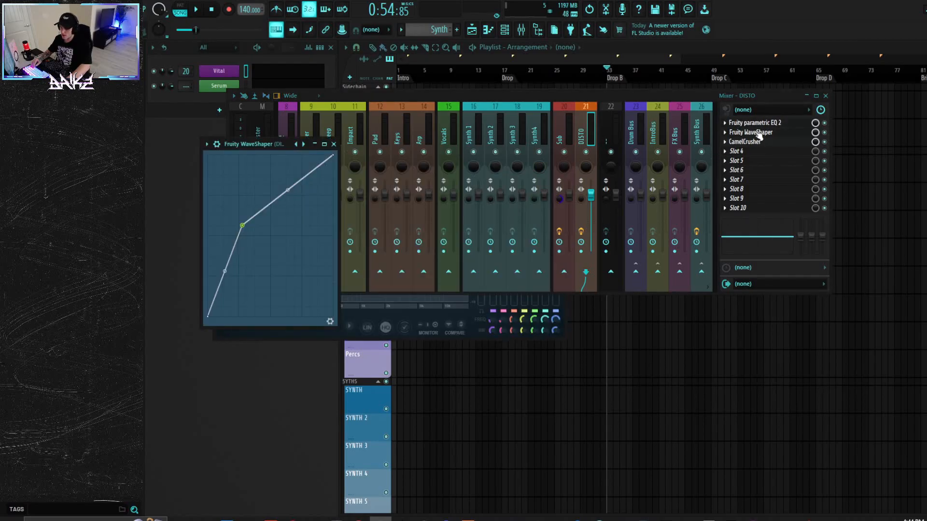
click(752, 142)
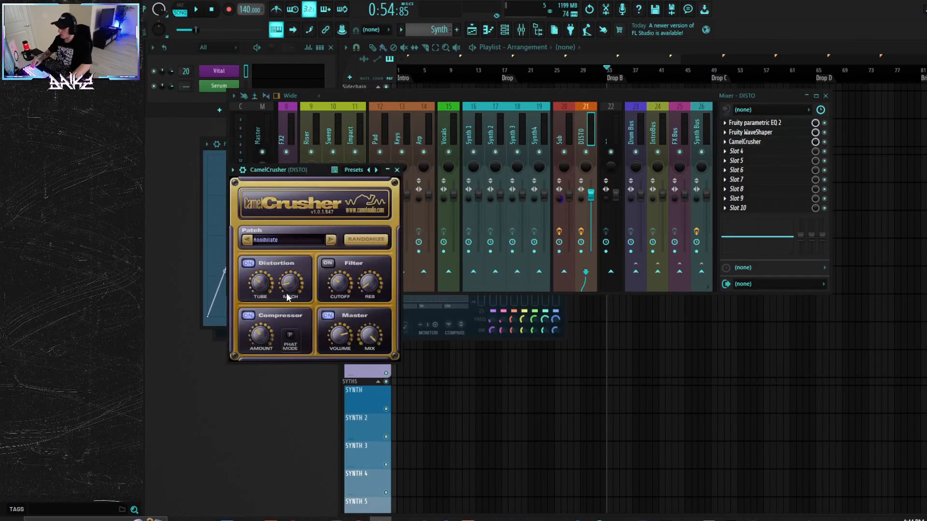
click(397, 170)
click(201, 178)
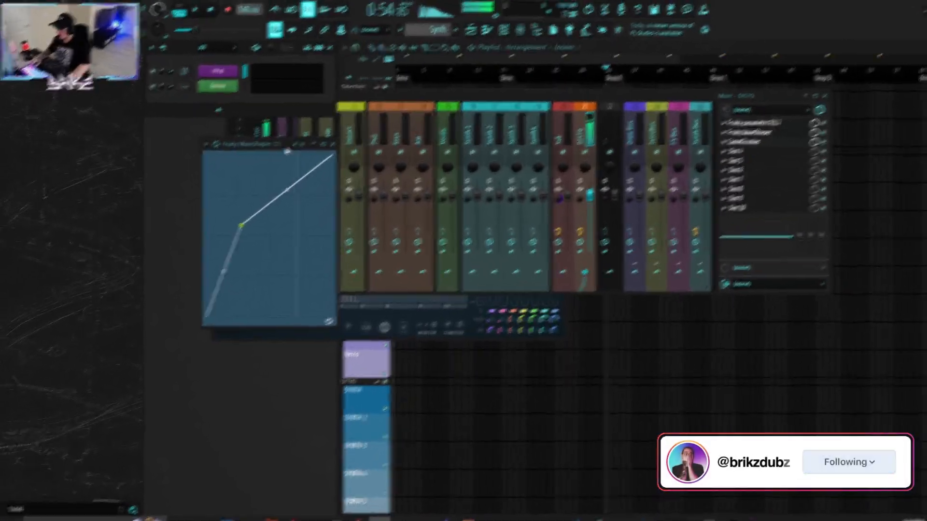
click(344, 164)
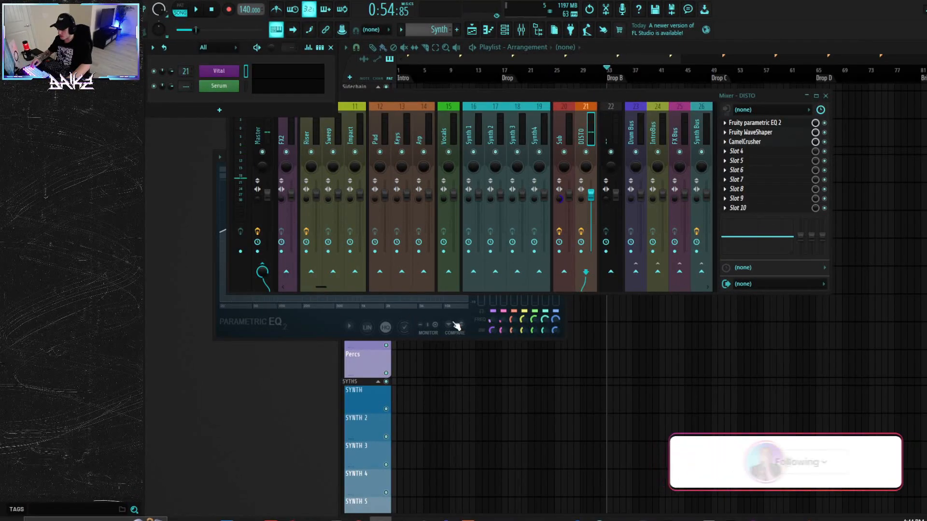
click(468, 316)
Check empty mixer track 22 and the effect slots of the Drum Bus, IntroBus, FX Bus and Synth Bus
click(613, 152)
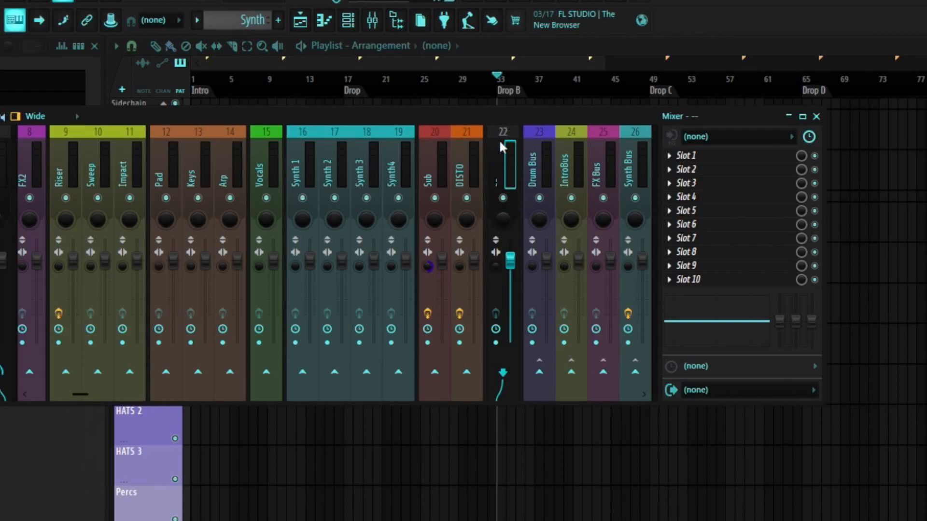
click(536, 167)
click(572, 174)
click(604, 171)
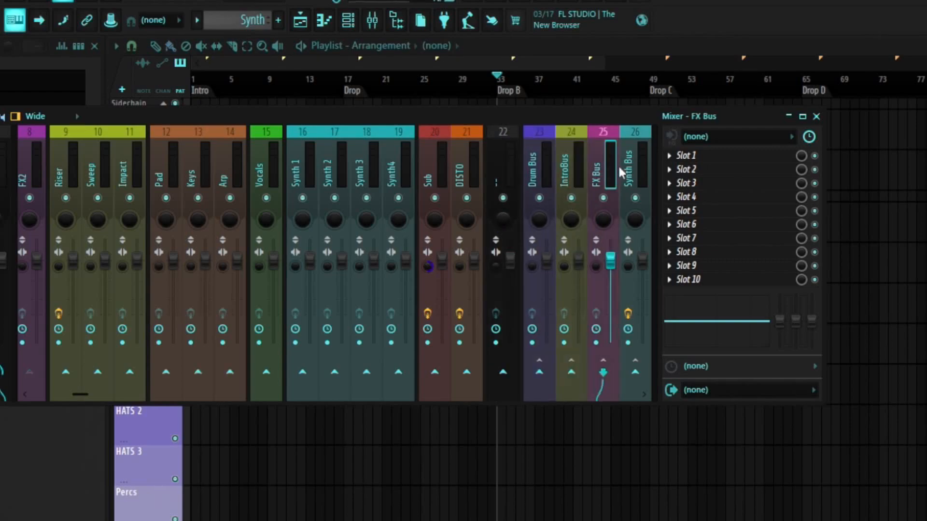
click(633, 166)
Route the Sweep and Impact tracks to RISER BUS, disconnect Riser, Sweep and Impact from Master, and select RISER BUS
click(467, 208)
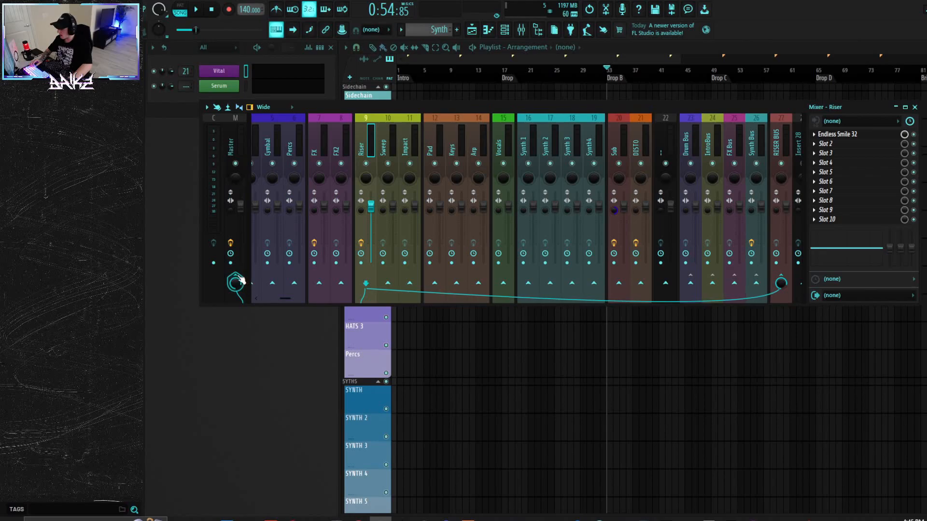
click(236, 282)
click(384, 140)
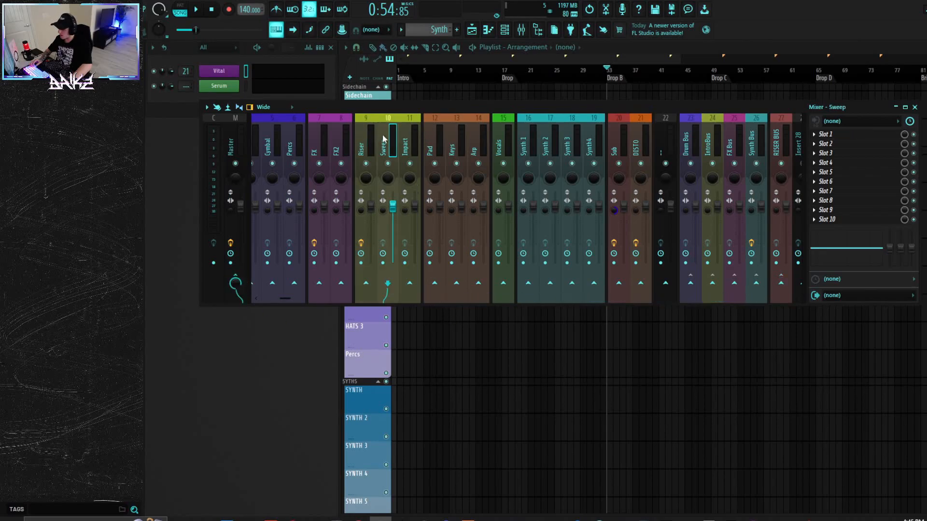
click(781, 283)
click(235, 282)
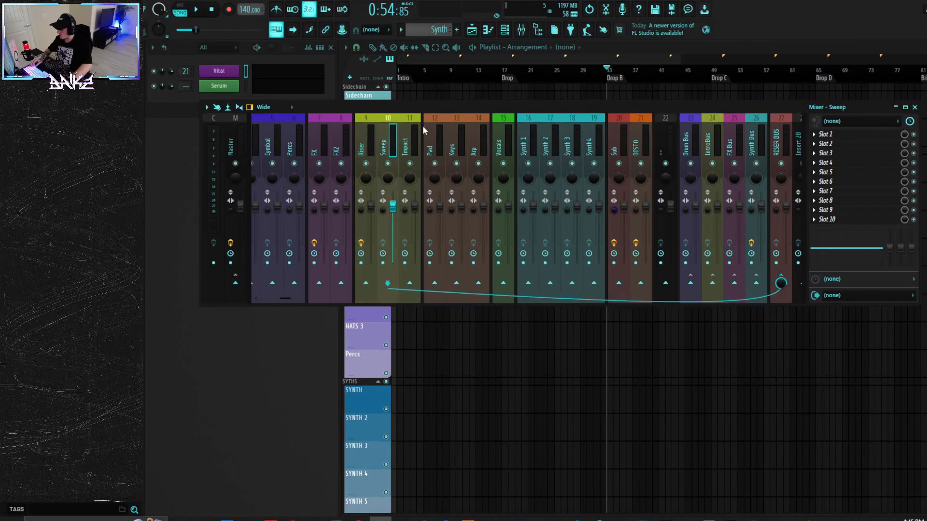
click(406, 139)
click(781, 283)
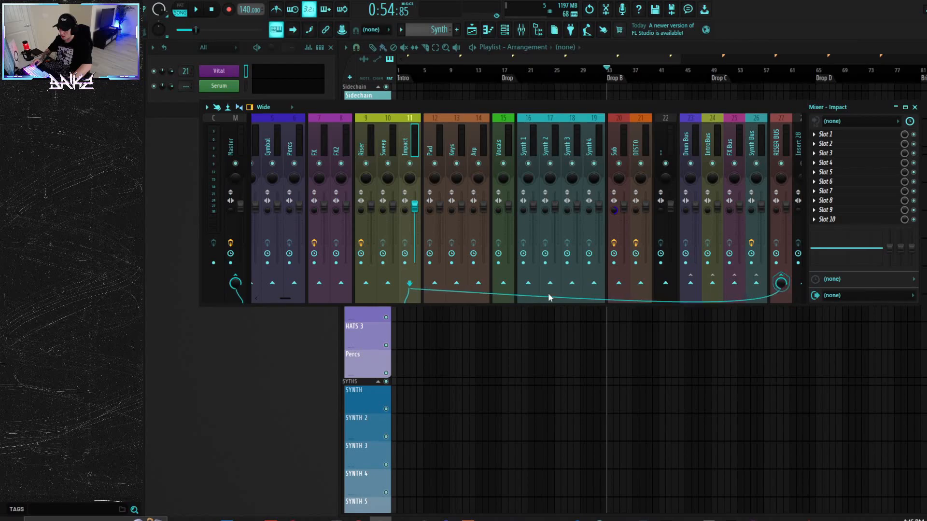
click(235, 283)
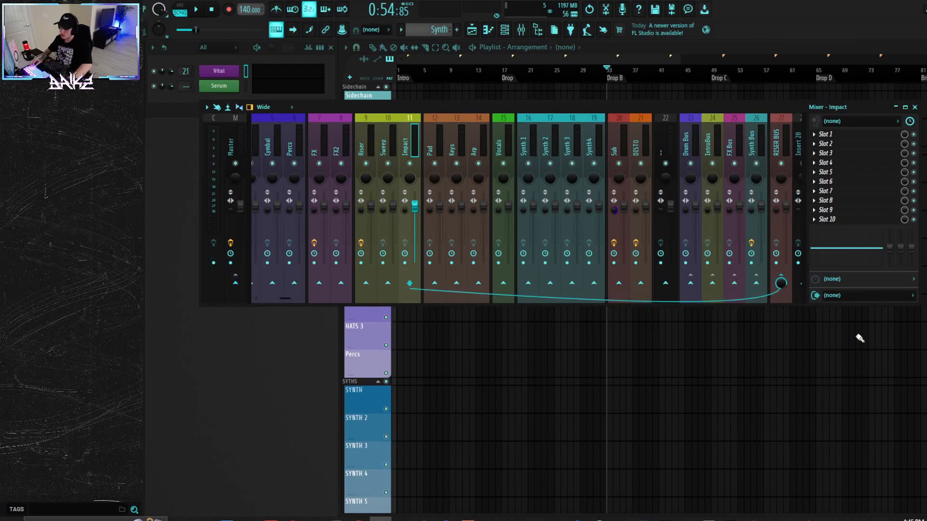
click(777, 140)
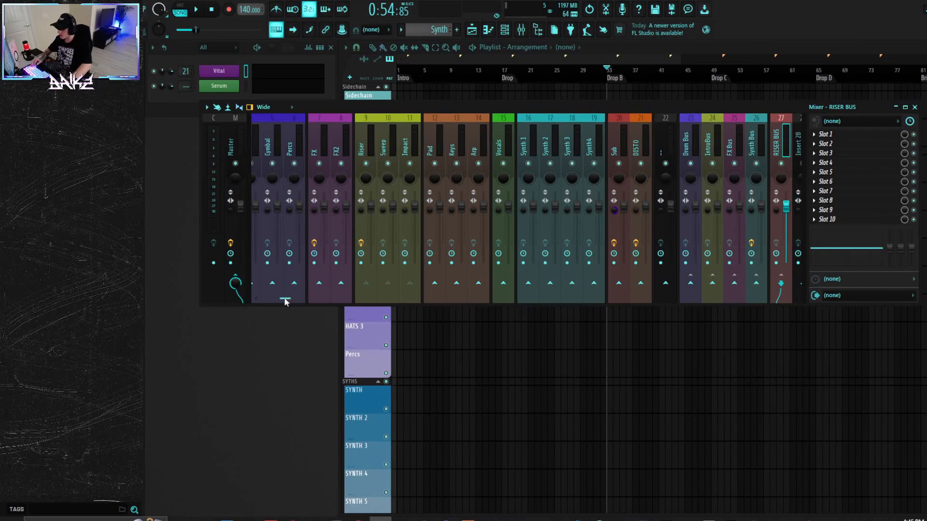
drag(285, 300, 268, 305)
Open the project info settings and replace the author with ARTIST NAME
click(105, 10)
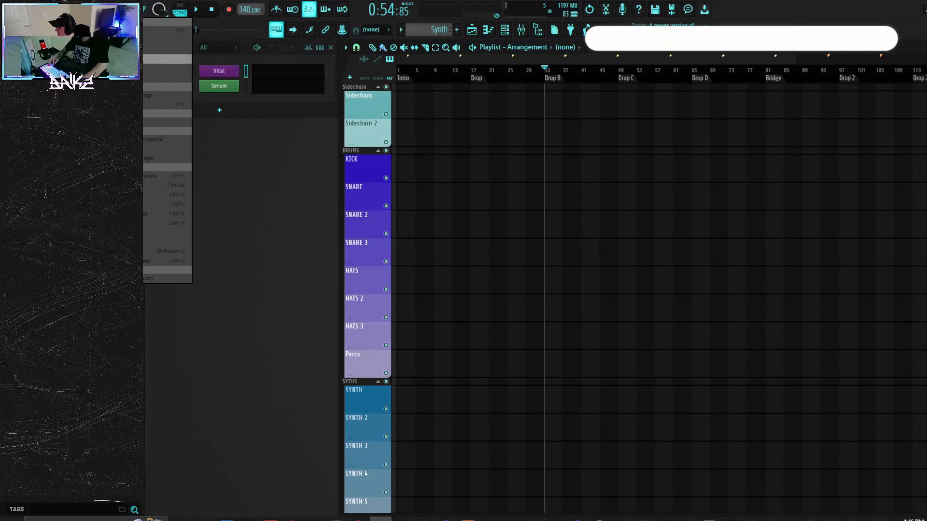
click(129, 60)
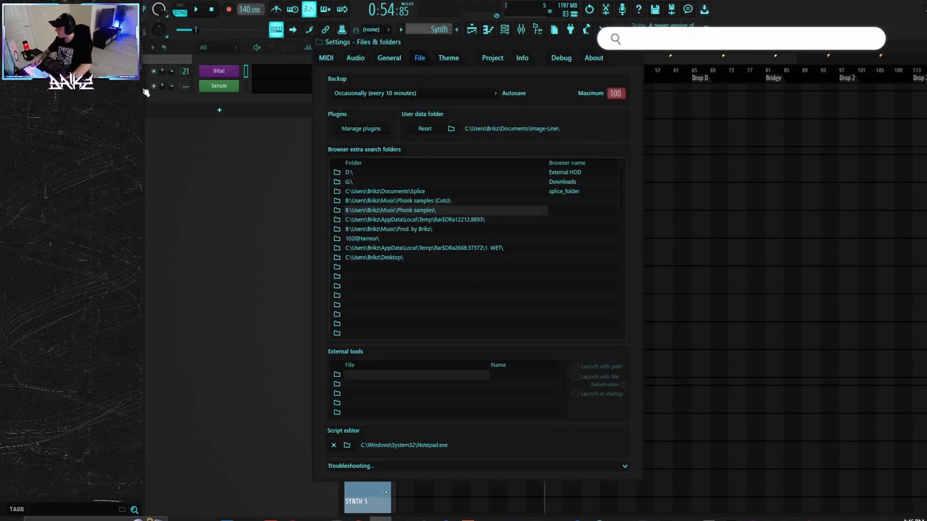
click(522, 58)
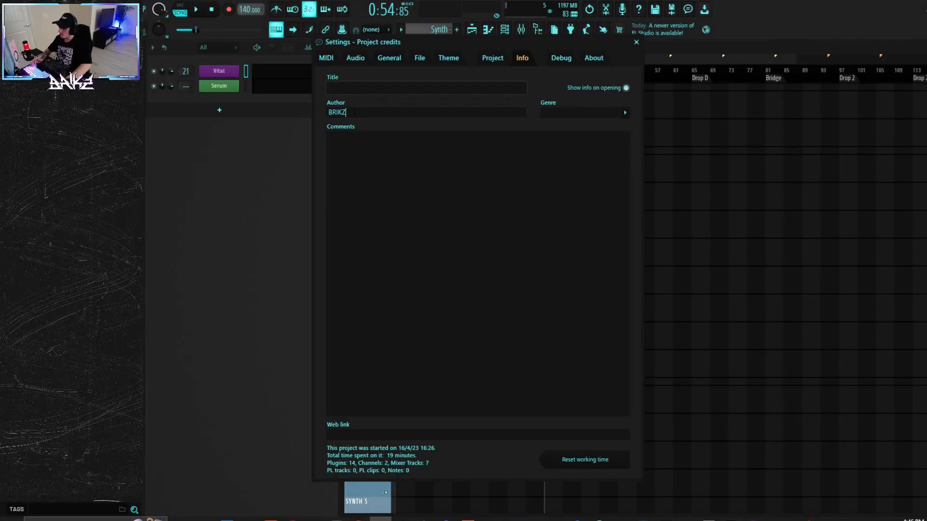
drag(355, 113, 298, 107)
text(ARTIST N)
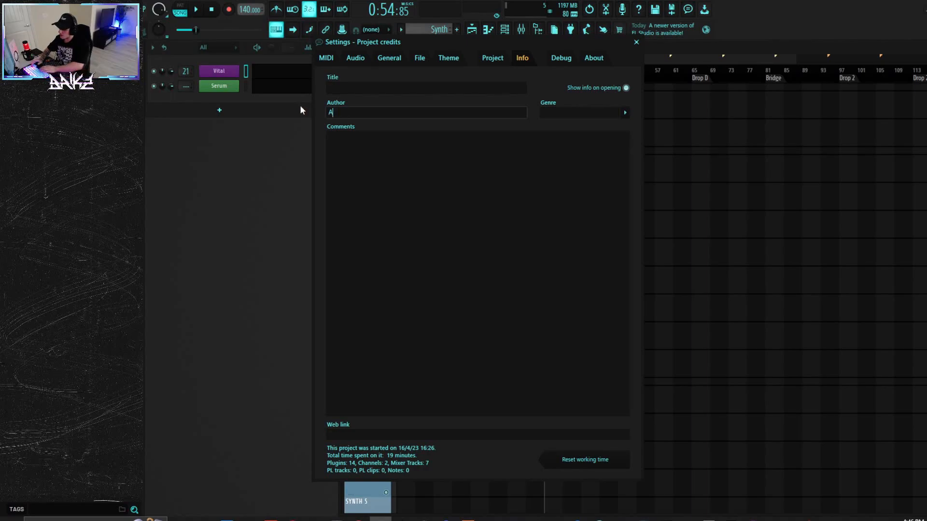
text(AME)
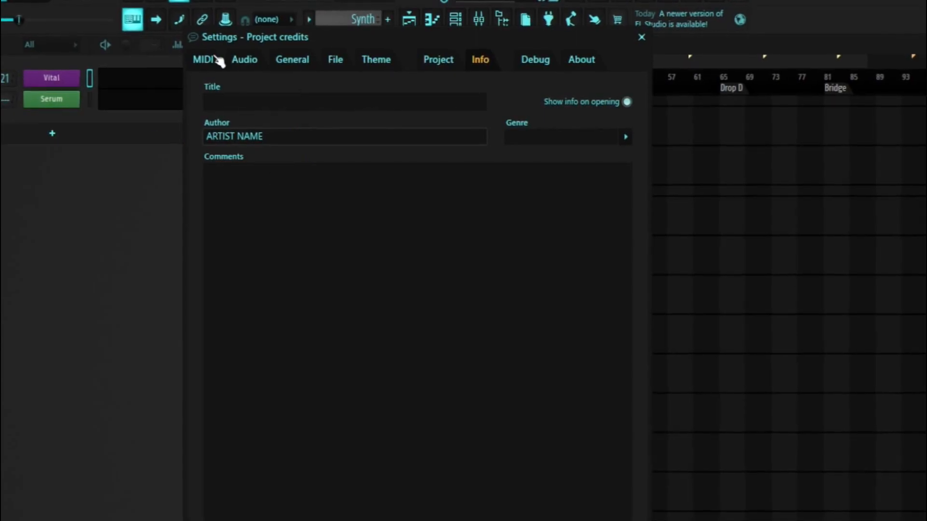
Set the project title to SONG and the genre to DUBSTEP, then close the settings
click(255, 104)
text(SONG)
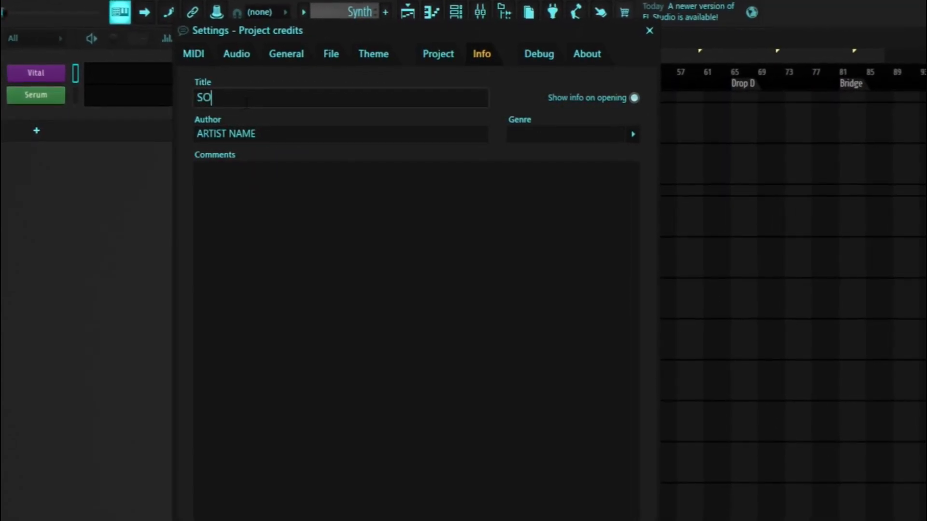
click(558, 135)
text(DUBSTEP)
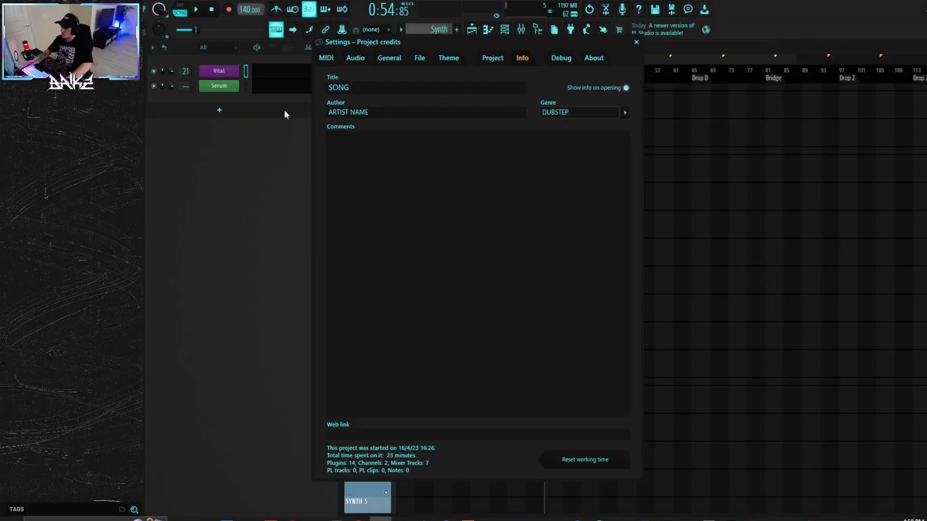
click(636, 42)
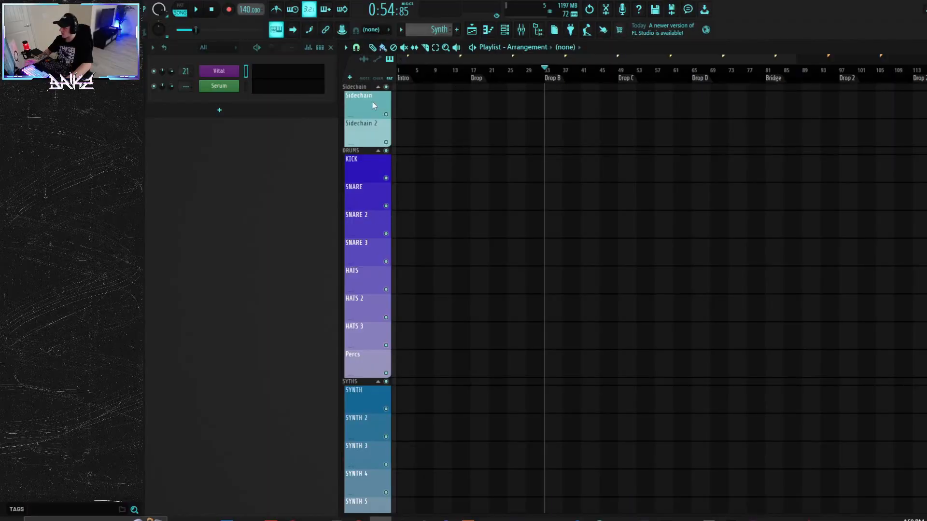
Look over the playlist track groups and the mixer once more, then switch to the Data folder window in File Explorer
scroll(372, 265, down, 4)
scroll(382, 242, up, 3)
key(F9)
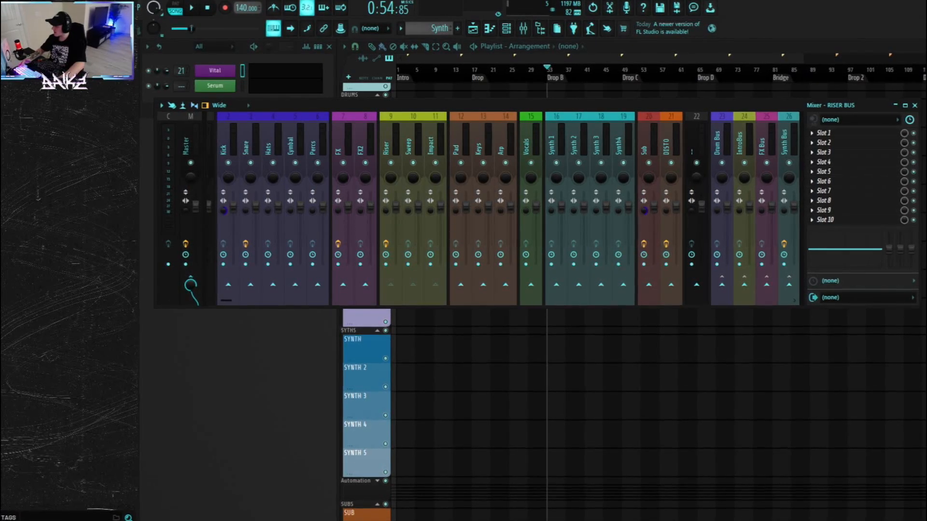
click(565, 377)
click(250, 519)
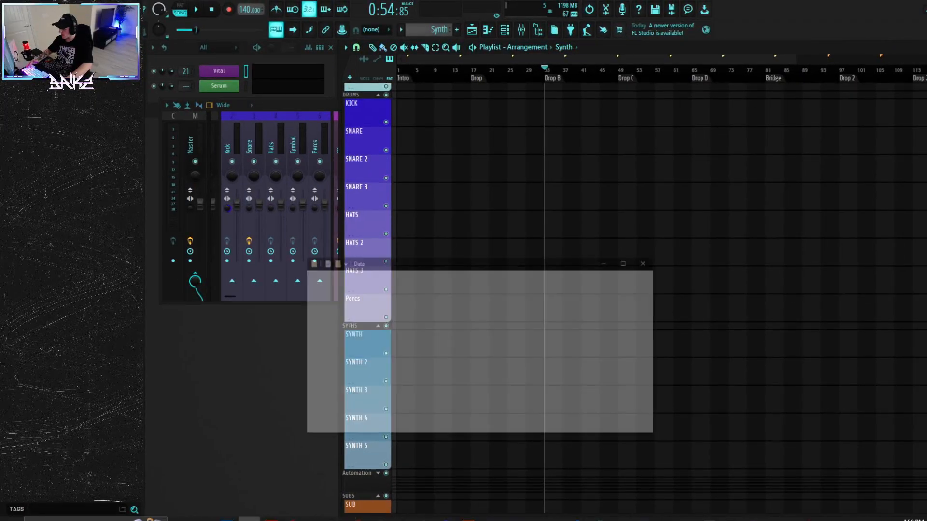